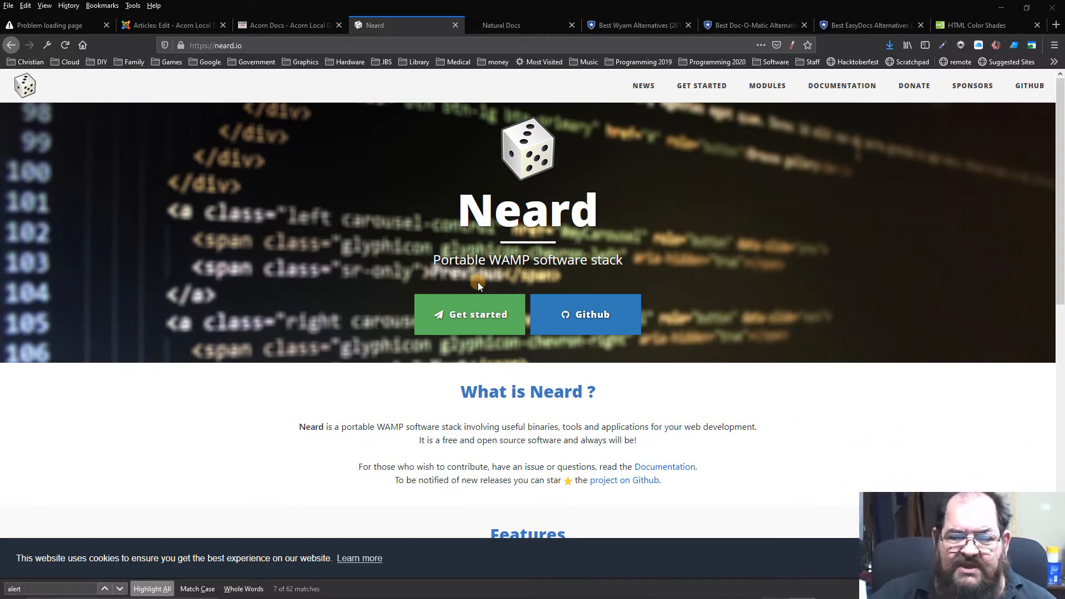
# Switch to File Explorer and move the neard folder from the root of the Firecuda (D:) drive into its Development folder
pyautogui.moveTo(436, 597)
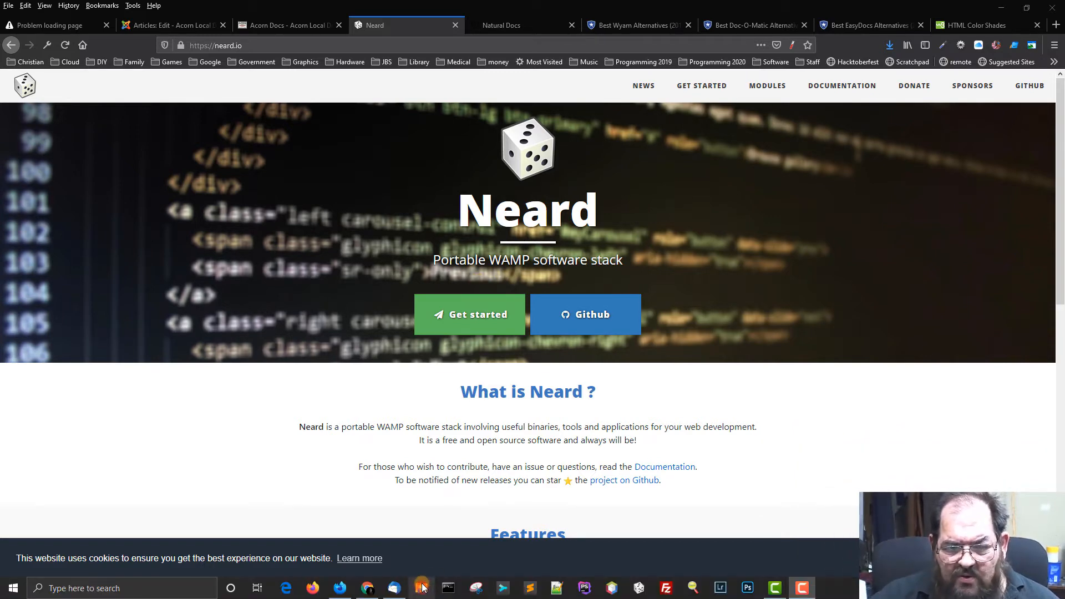
pyautogui.click(422, 588)
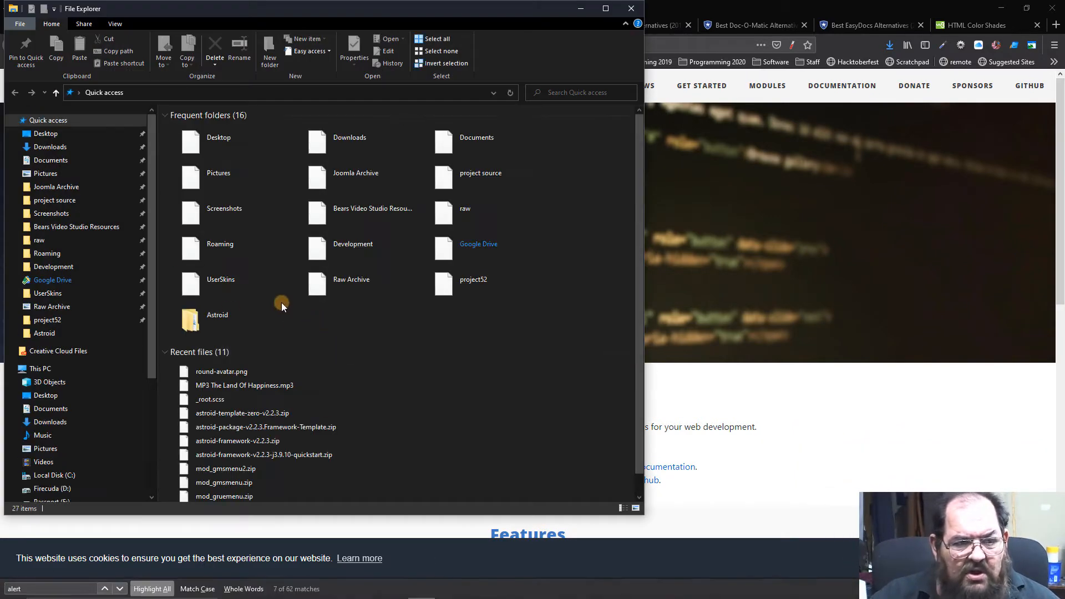
pyautogui.scroll(-5, 86, 375)
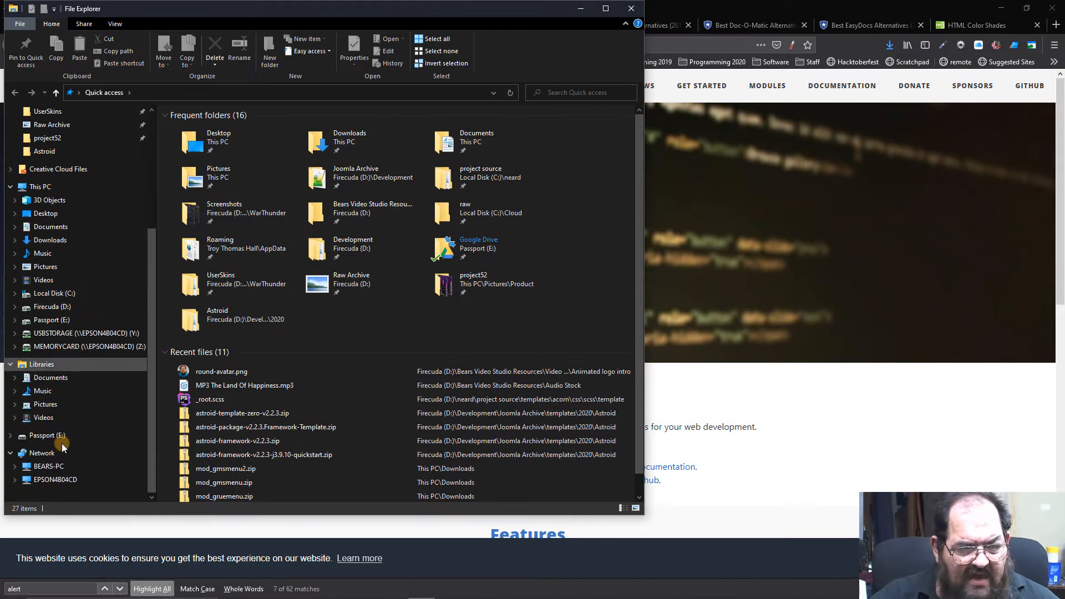
pyautogui.click(54, 314)
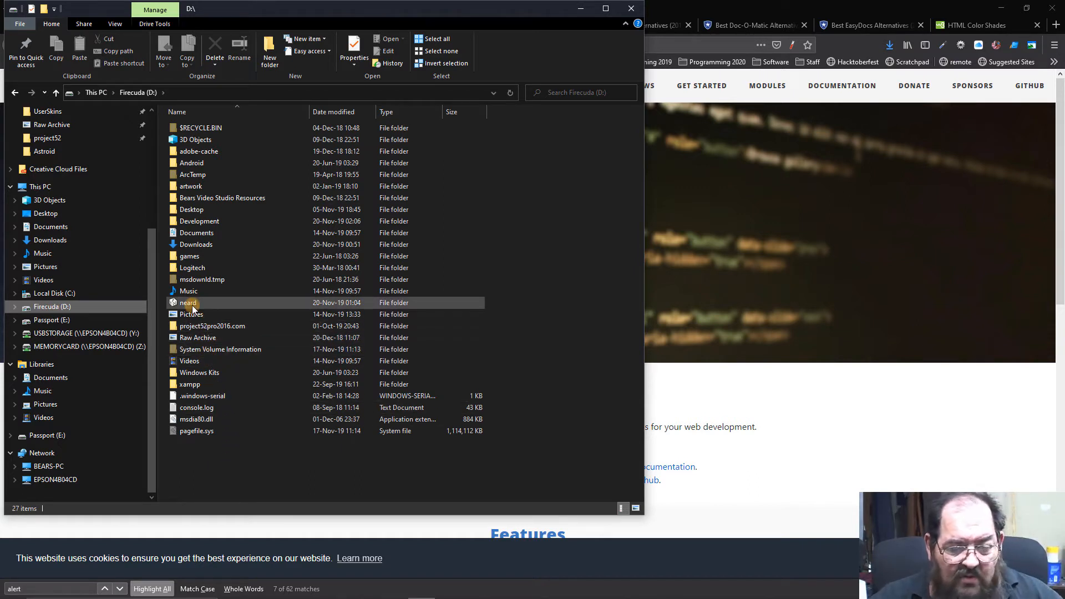
pyautogui.click(192, 305)
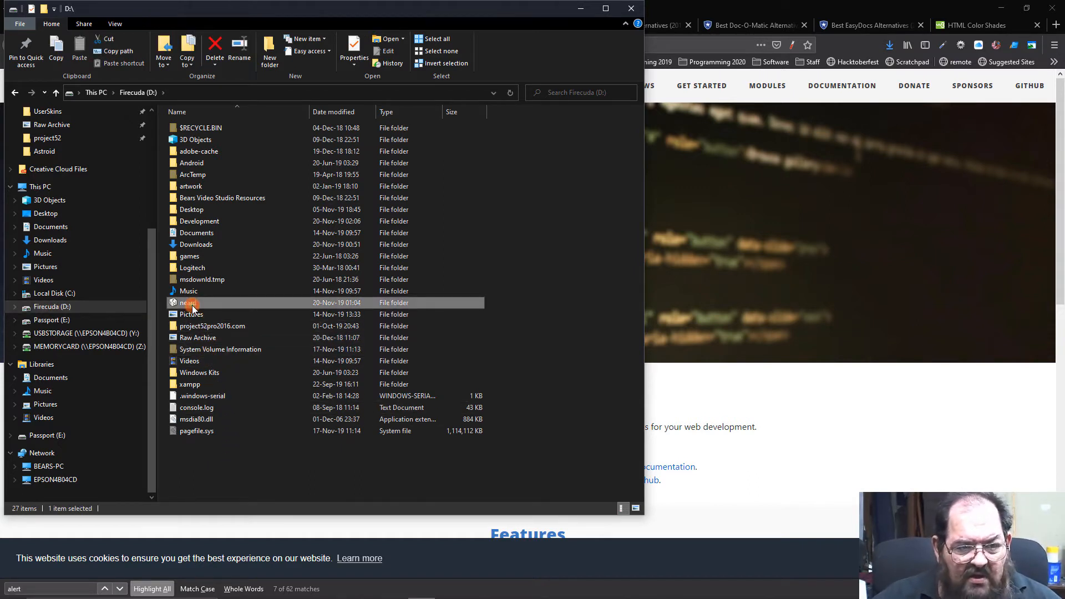
pyautogui.rightClick(192, 305)
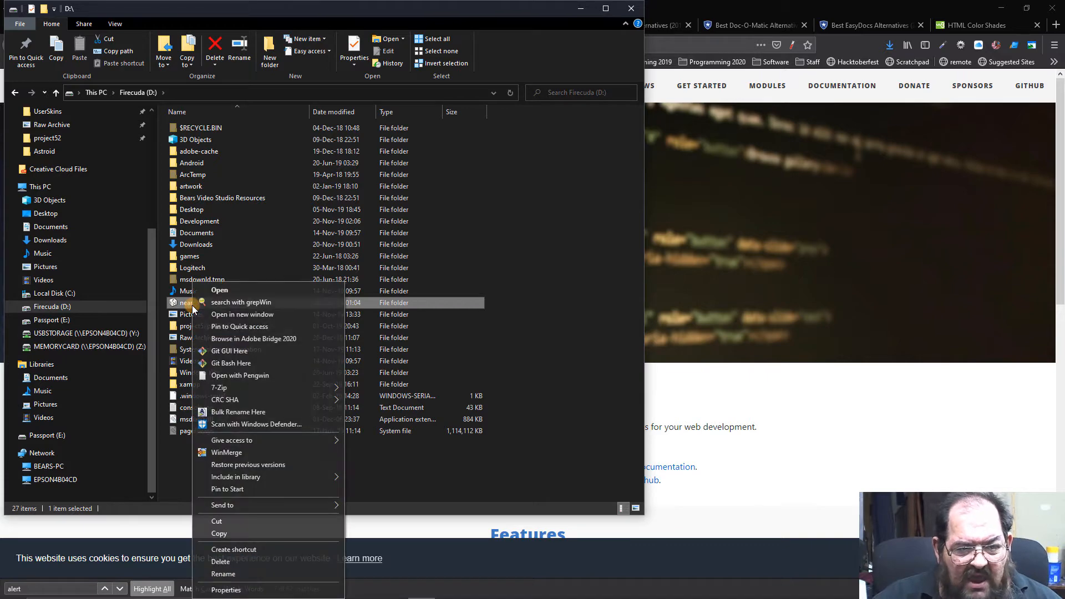
pyautogui.click(238, 520)
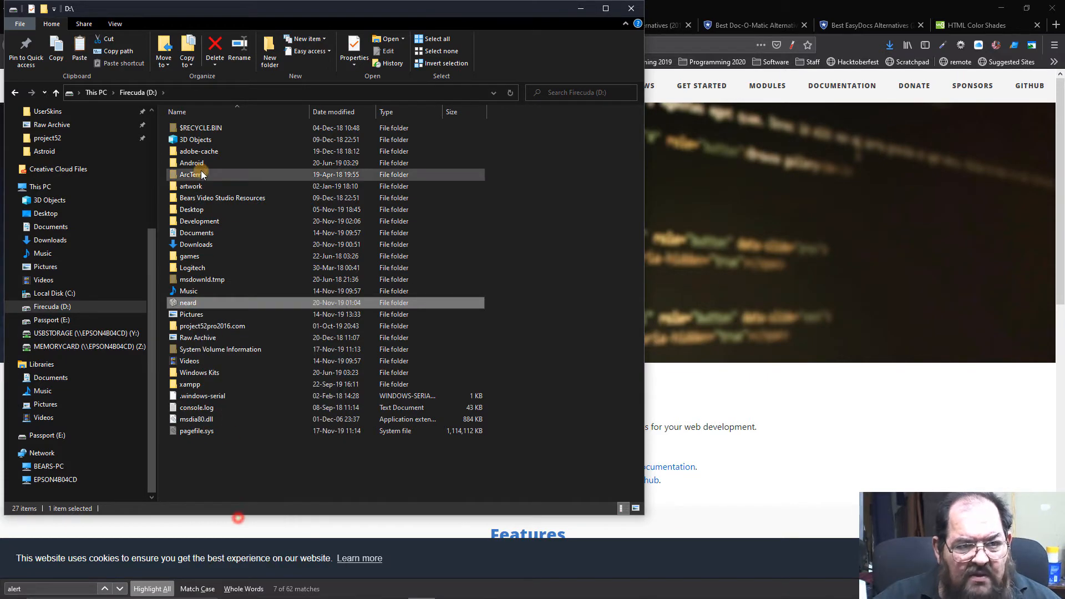
pyautogui.doubleClick(200, 222)
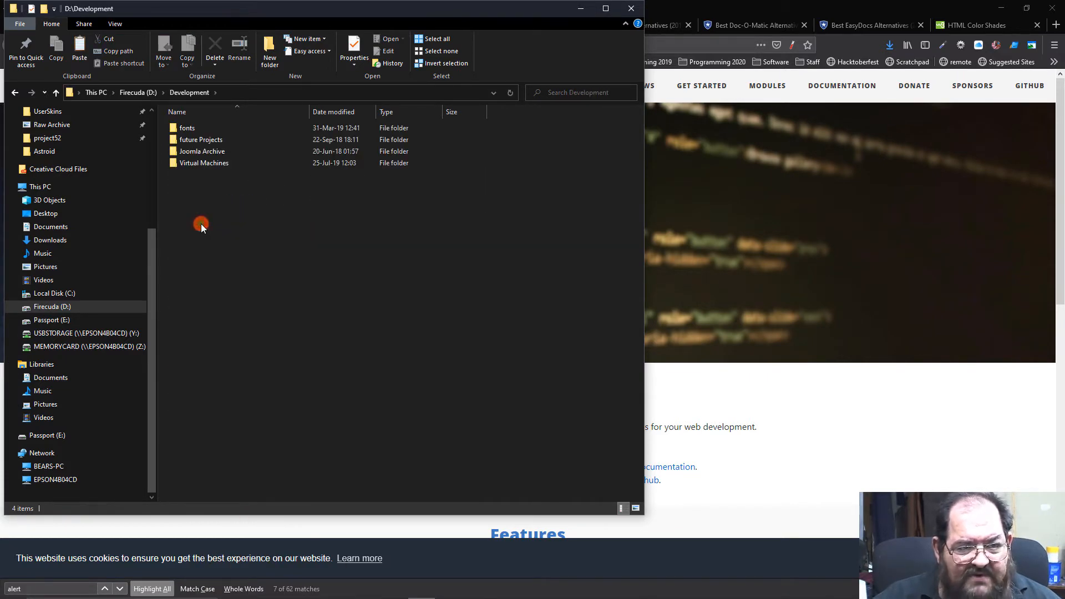
pyautogui.rightClick(201, 224)
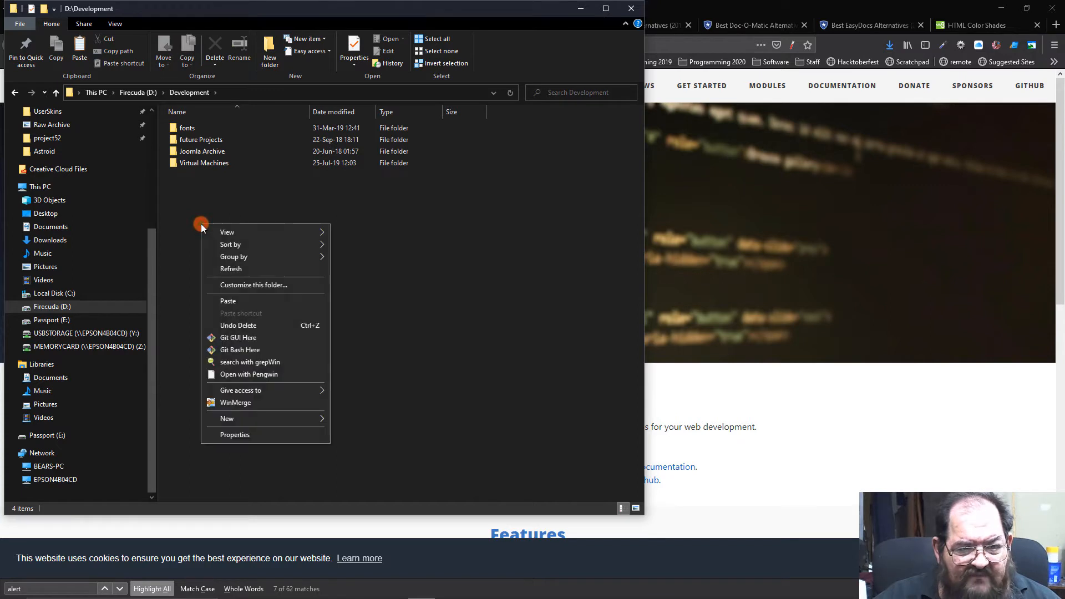
pyautogui.click(226, 300)
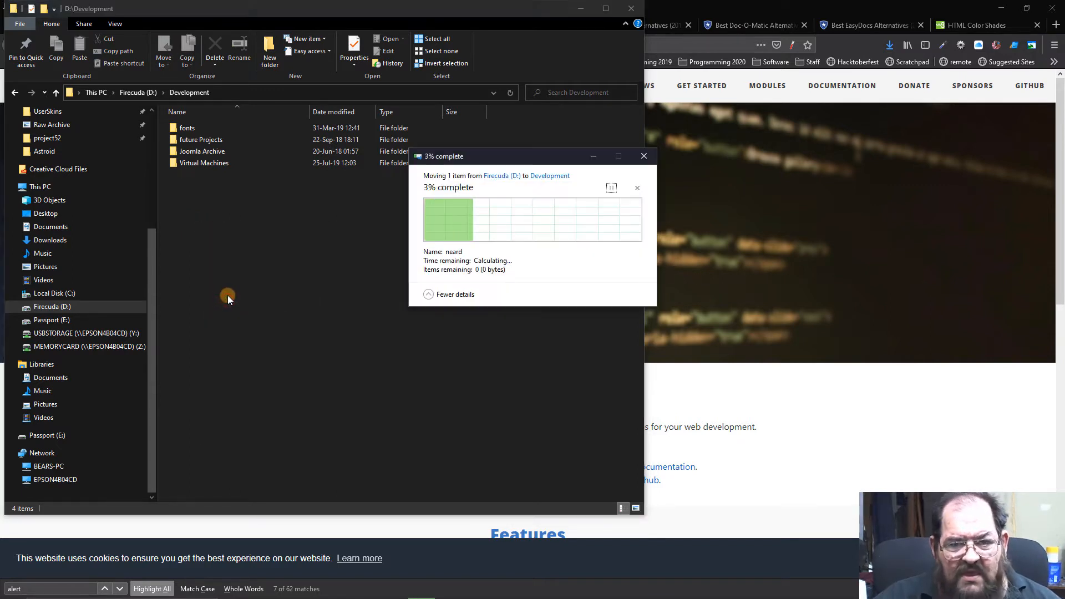
# Change the icon of the moved neard folder to the dice icon from D:\Development\neard\neard.exe
pyautogui.moveTo(413, 587)
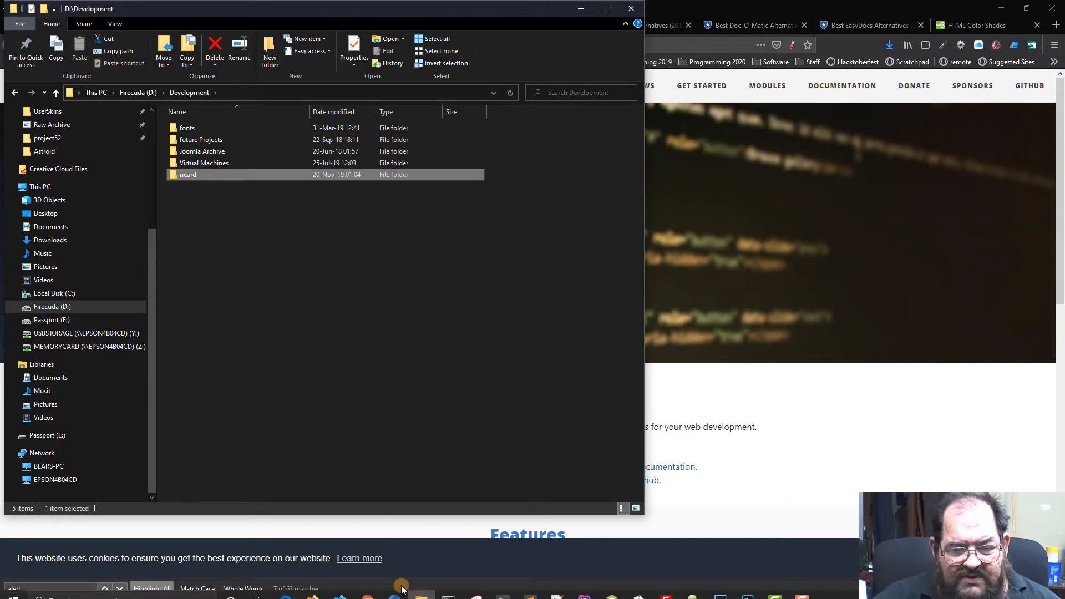
pyautogui.rightClick(191, 179)
pyautogui.click(262, 488)
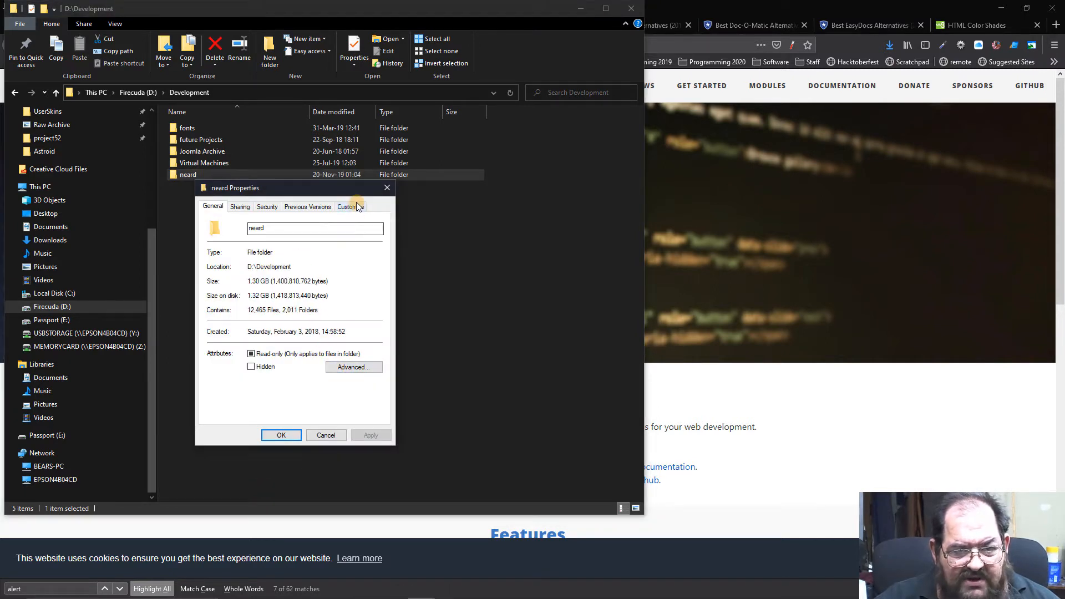
pyautogui.click(351, 206)
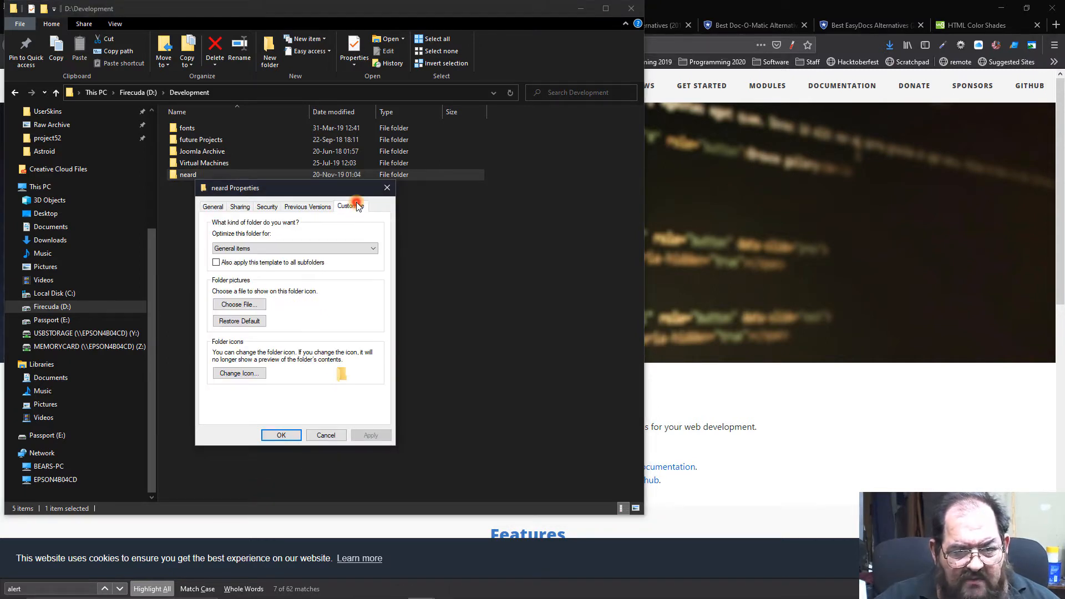
pyautogui.click(239, 372)
pyautogui.click(351, 273)
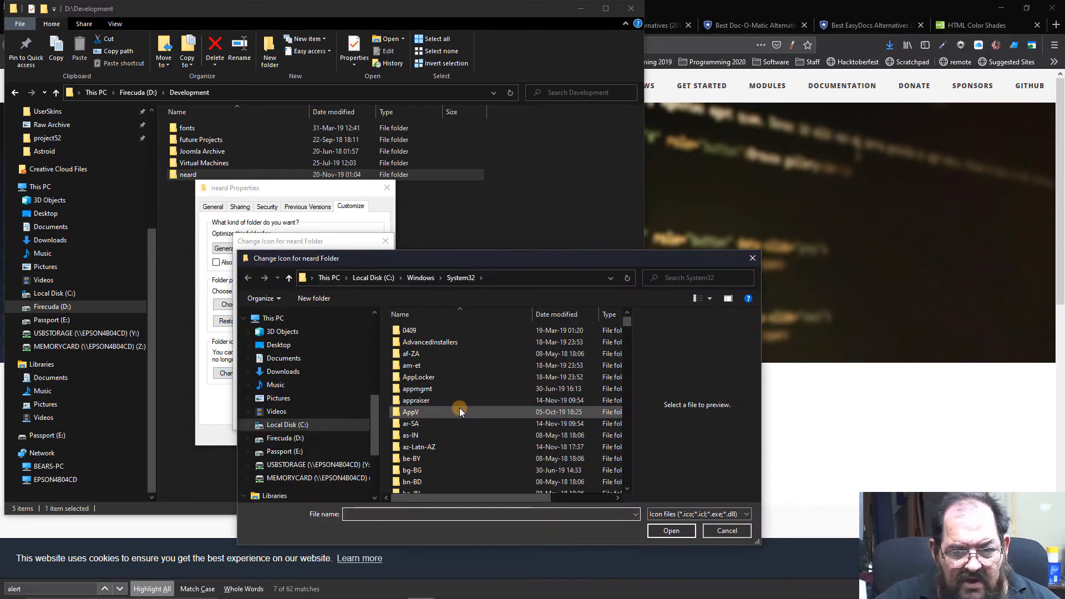
pyautogui.click(302, 438)
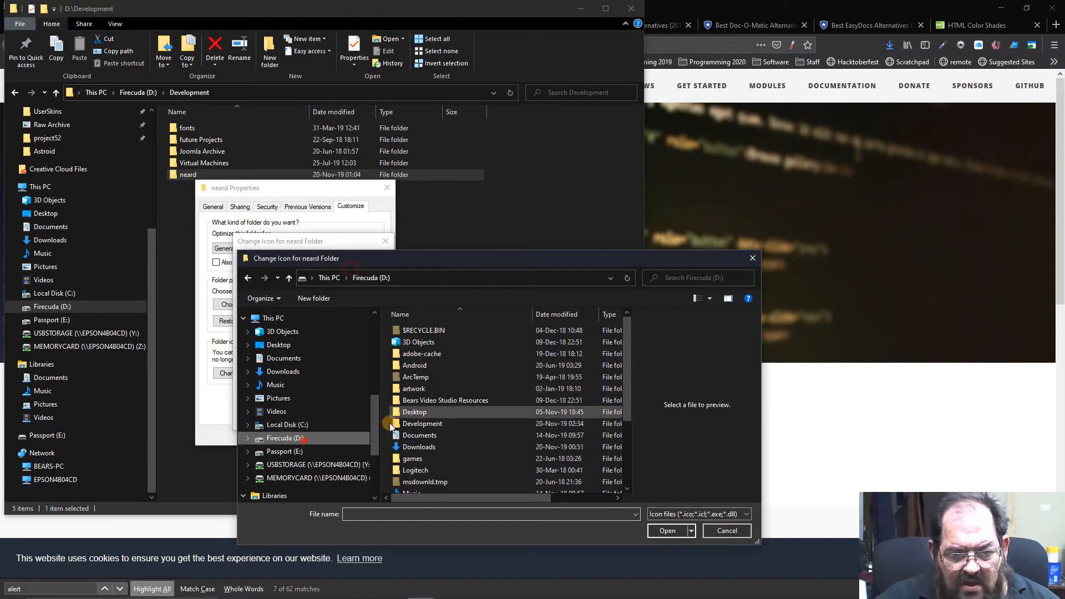
pyautogui.doubleClick(421, 420)
pyautogui.doubleClick(411, 365)
pyautogui.click(419, 482)
pyautogui.click(656, 531)
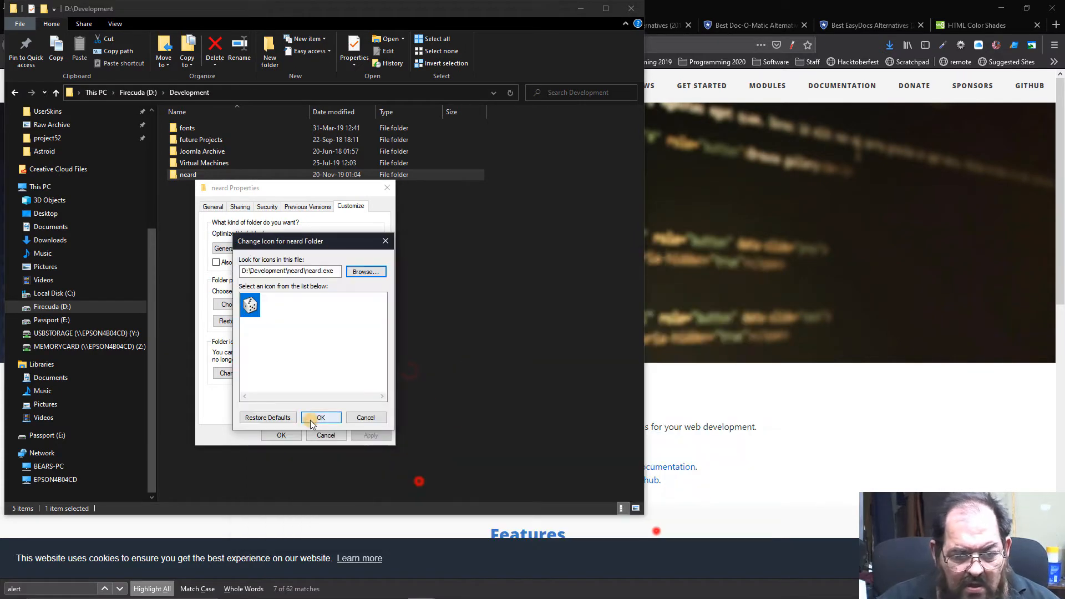
pyautogui.click(312, 419)
pyautogui.click(314, 435)
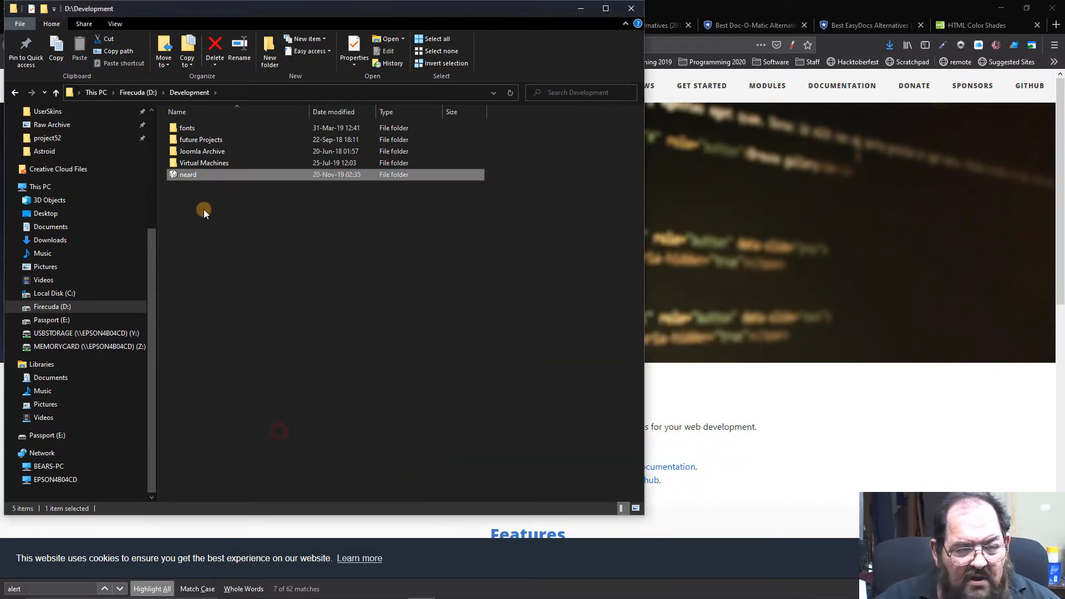
# Pin the neard folder in D:\Development to Quick access
pyautogui.rightClick(180, 173)
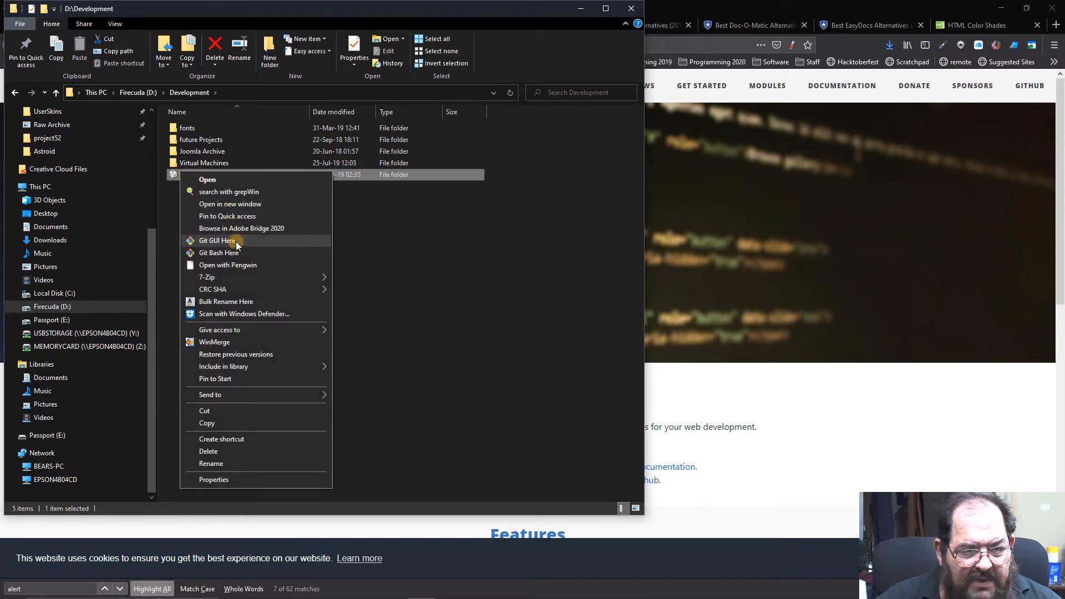
pyautogui.click(236, 218)
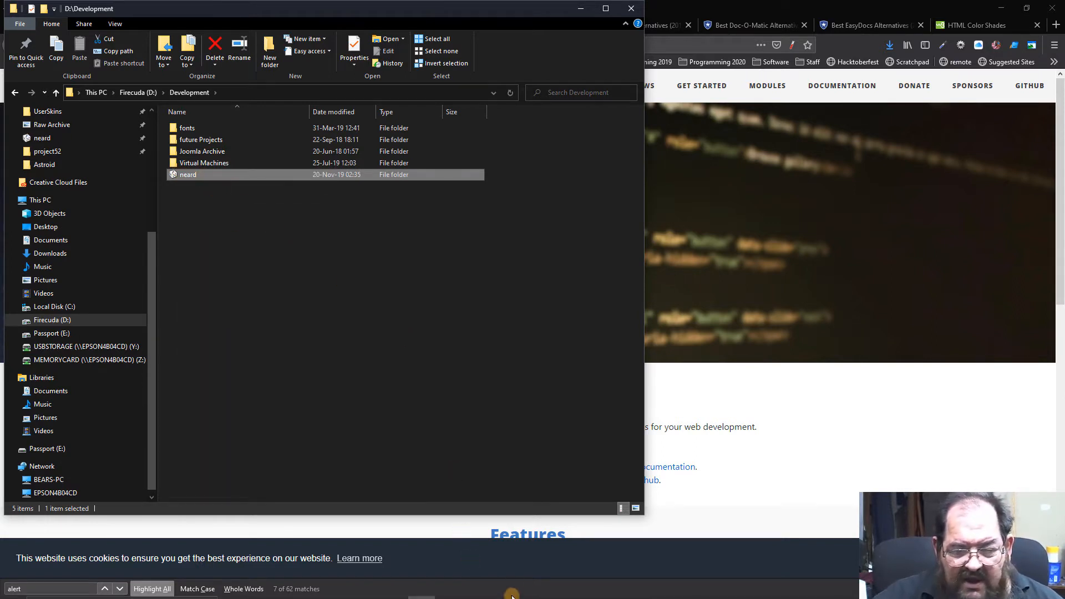
# Switch to grepWin and set the search path to the folder D:\Development\neard\nb projects
pyautogui.moveTo(525, 591)
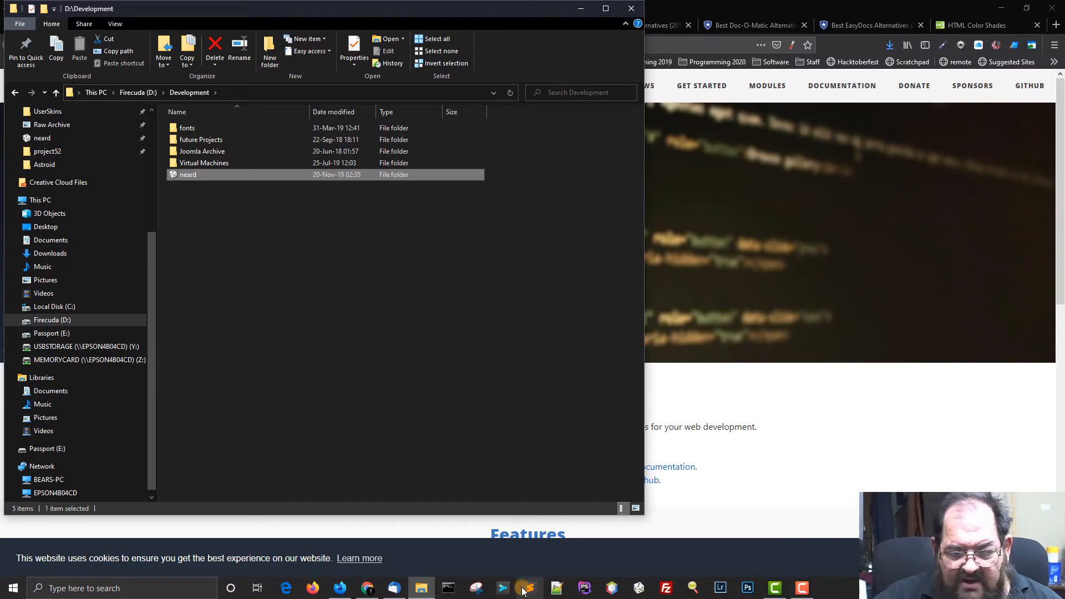
pyautogui.click(695, 587)
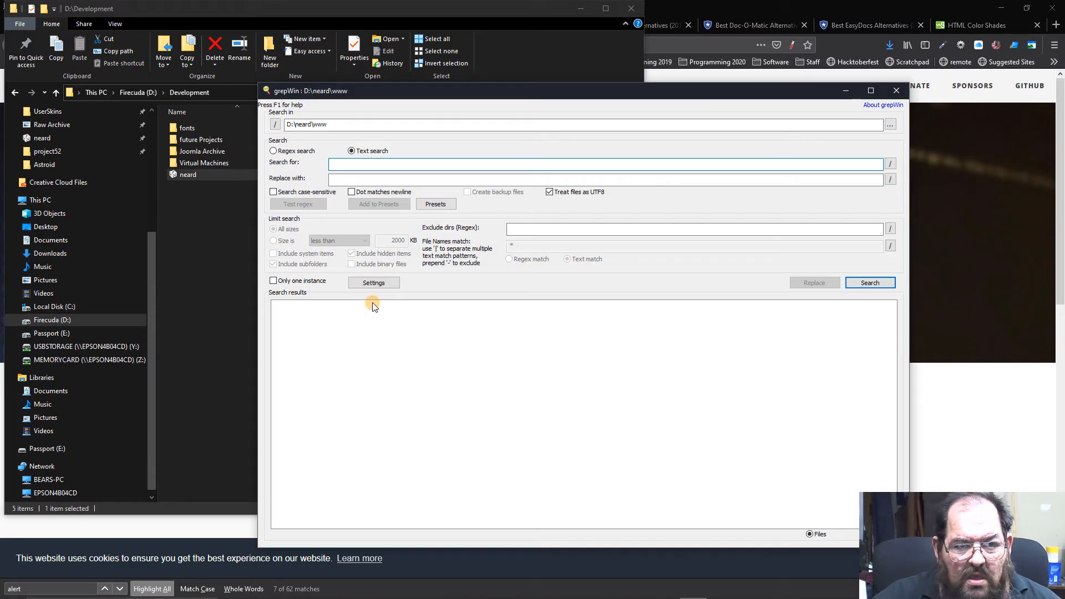
pyautogui.click(890, 125)
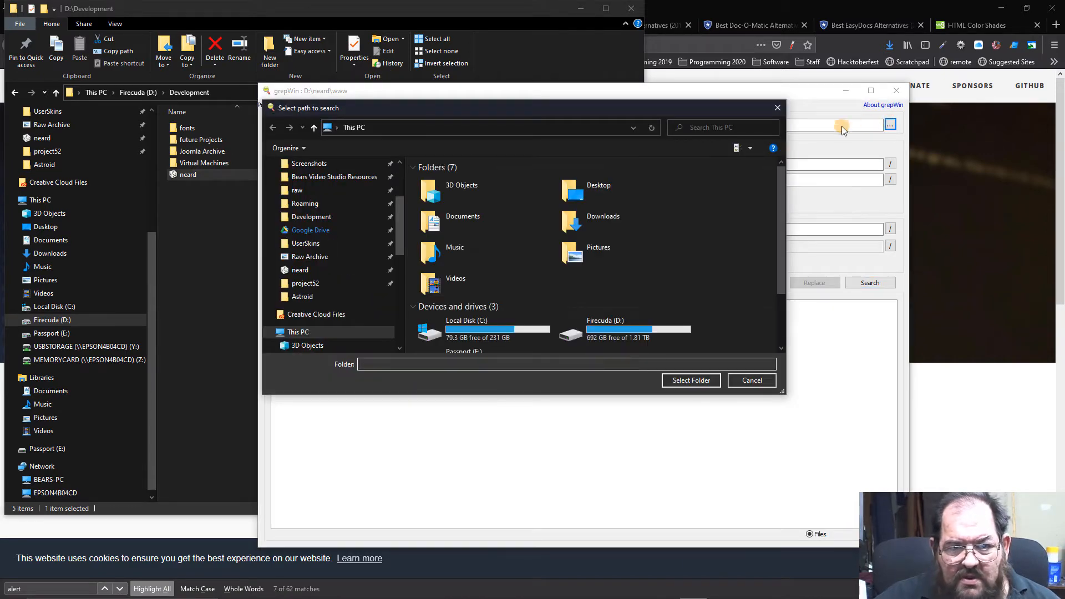
pyautogui.scroll(-2, 348, 278)
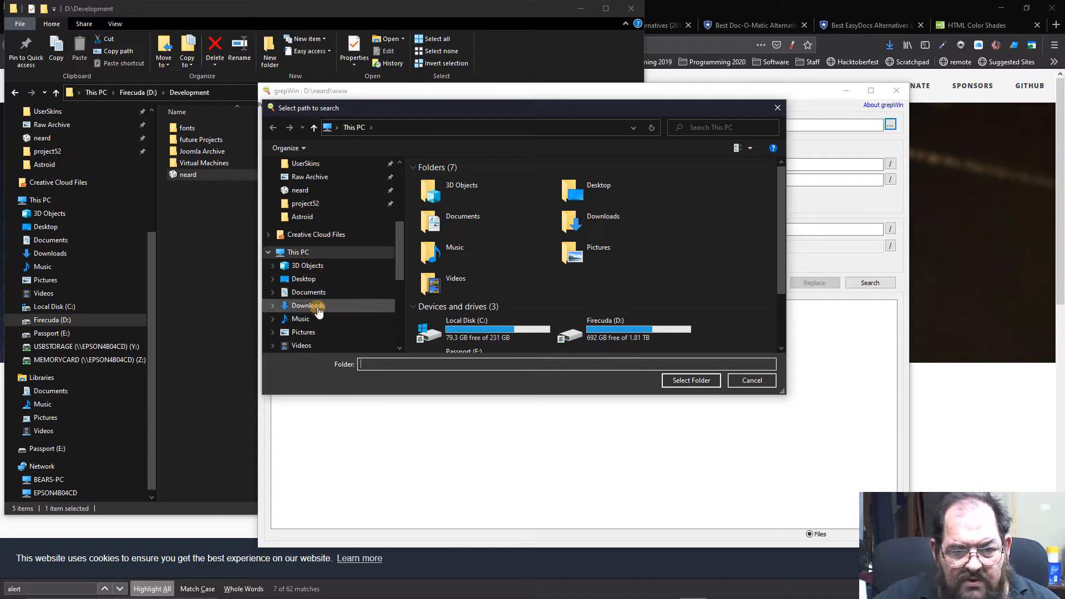
pyautogui.scroll(-2, 317, 305)
pyautogui.click(309, 288)
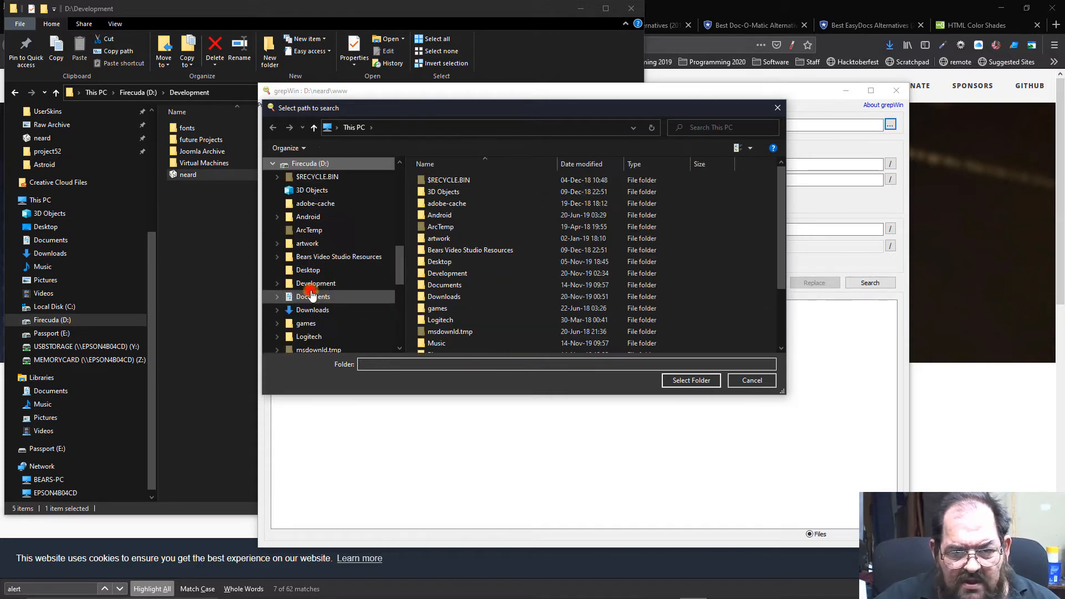
pyautogui.click(439, 275)
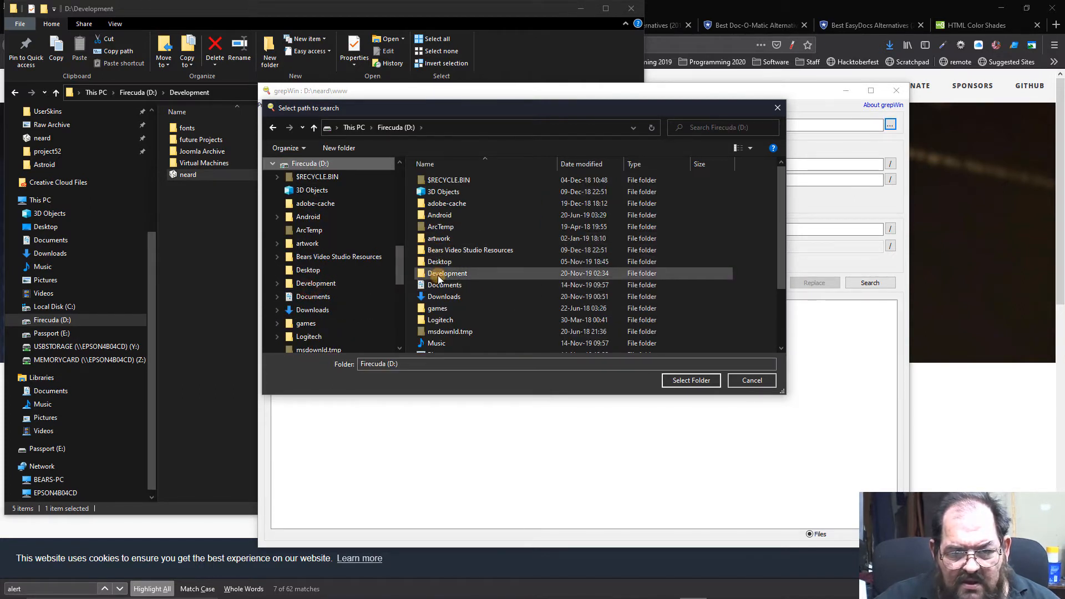
pyautogui.doubleClick(438, 276)
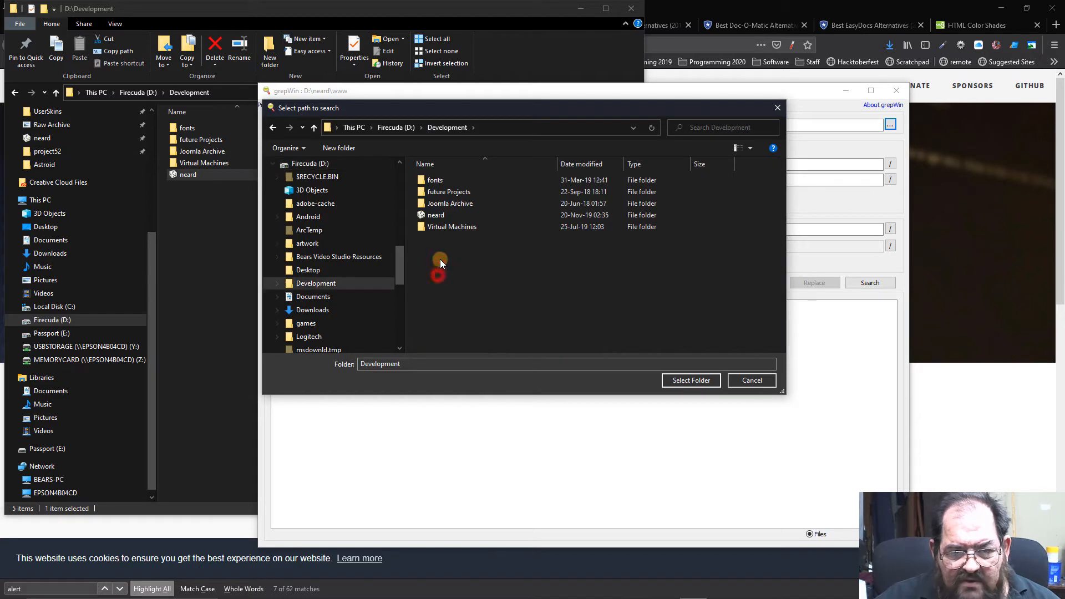
pyautogui.click(438, 217)
pyautogui.doubleClick(438, 216)
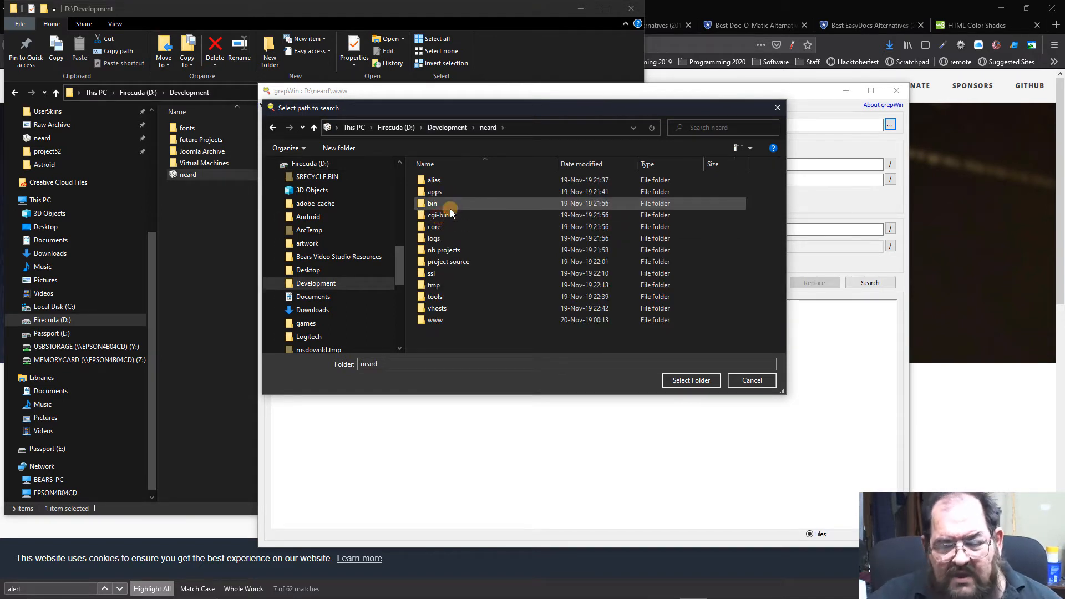
pyautogui.click(451, 250)
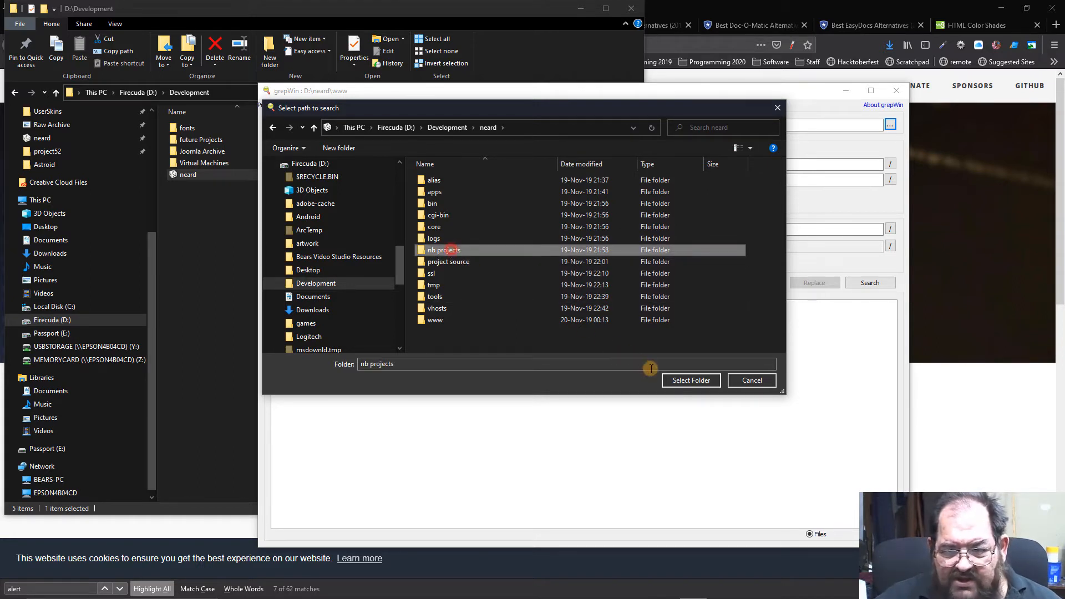
pyautogui.click(672, 380)
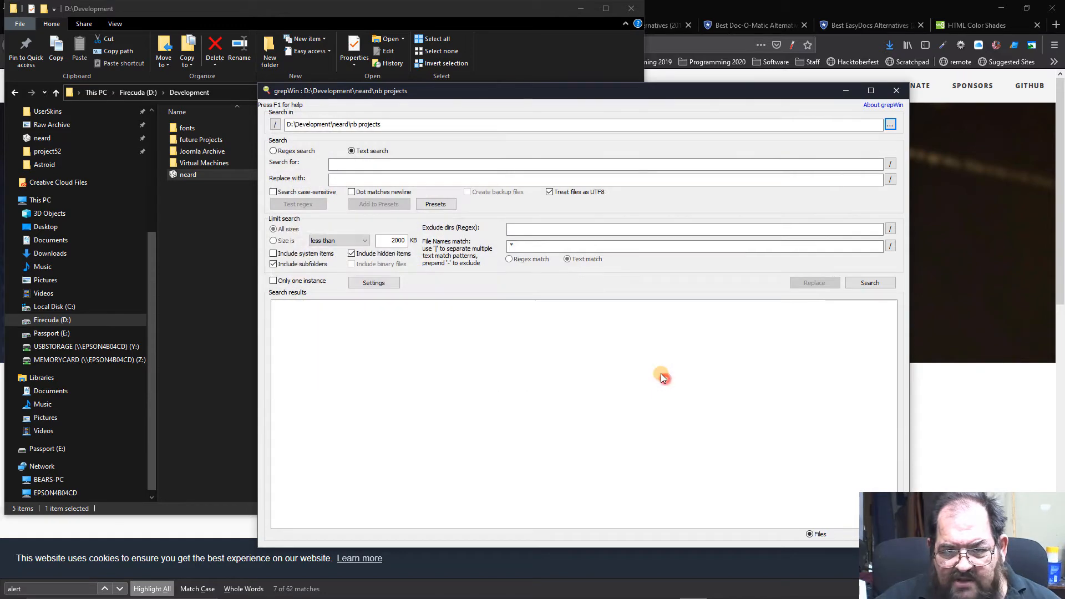
# Run a text replacement of d:\neard with d:\Development\neard in the nb projects files, without creating backups
pyautogui.click(390, 163)
pyautogui.write('d:\\neard')
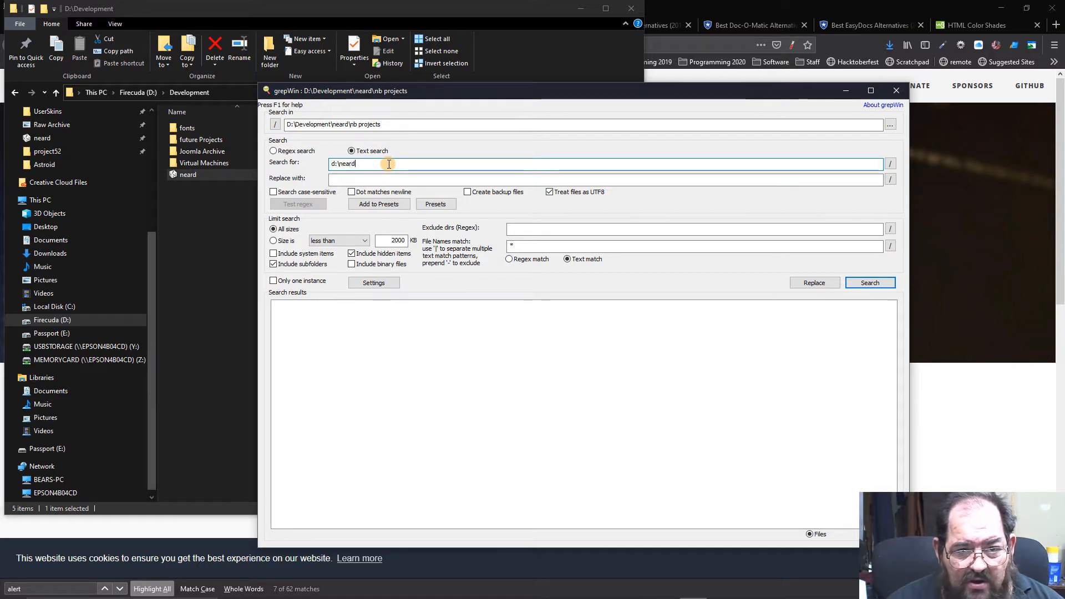
pyautogui.press('Tab')
pyautogui.press('Tab')
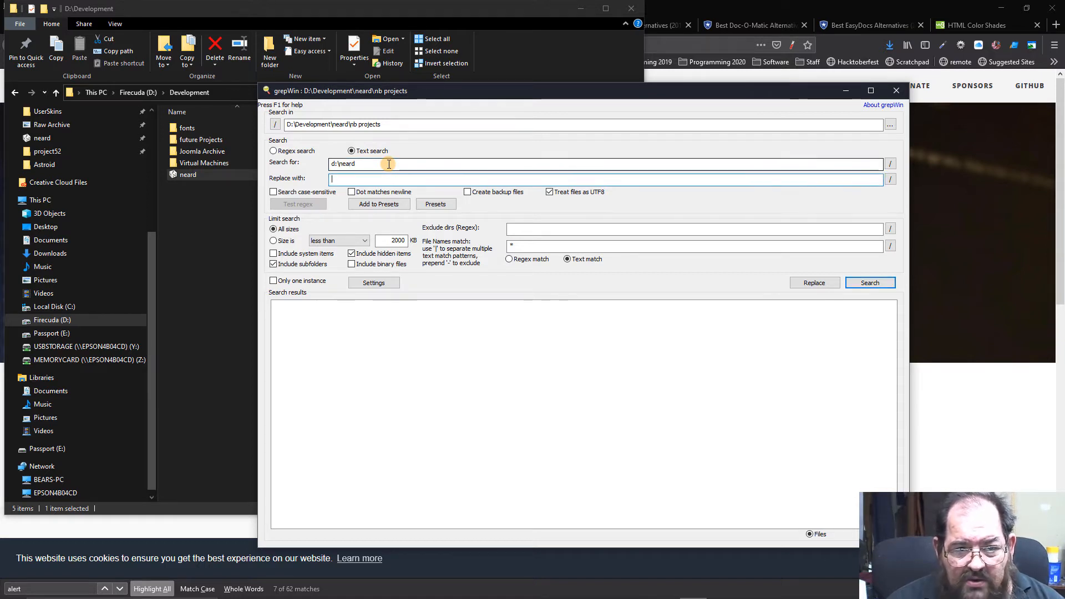
pyautogui.write('d:\\')
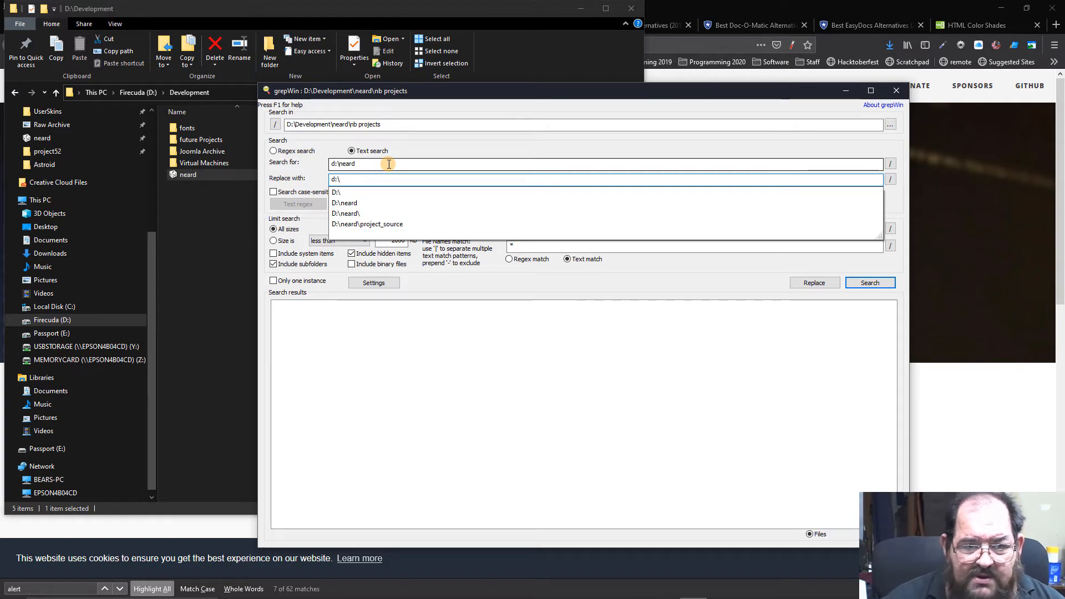
pyautogui.press('Tab')
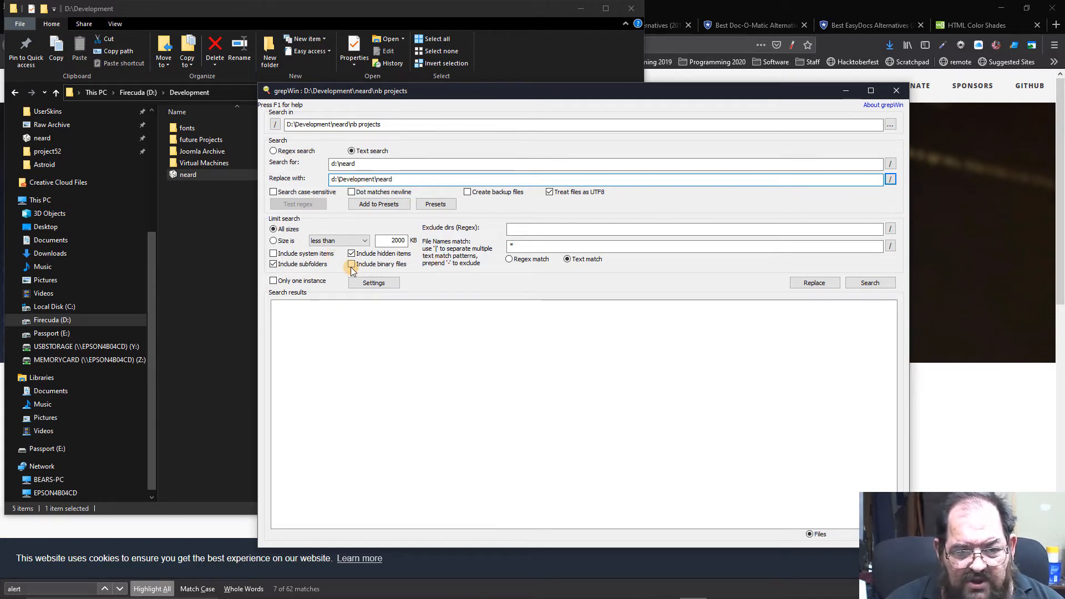
pyautogui.click(822, 285)
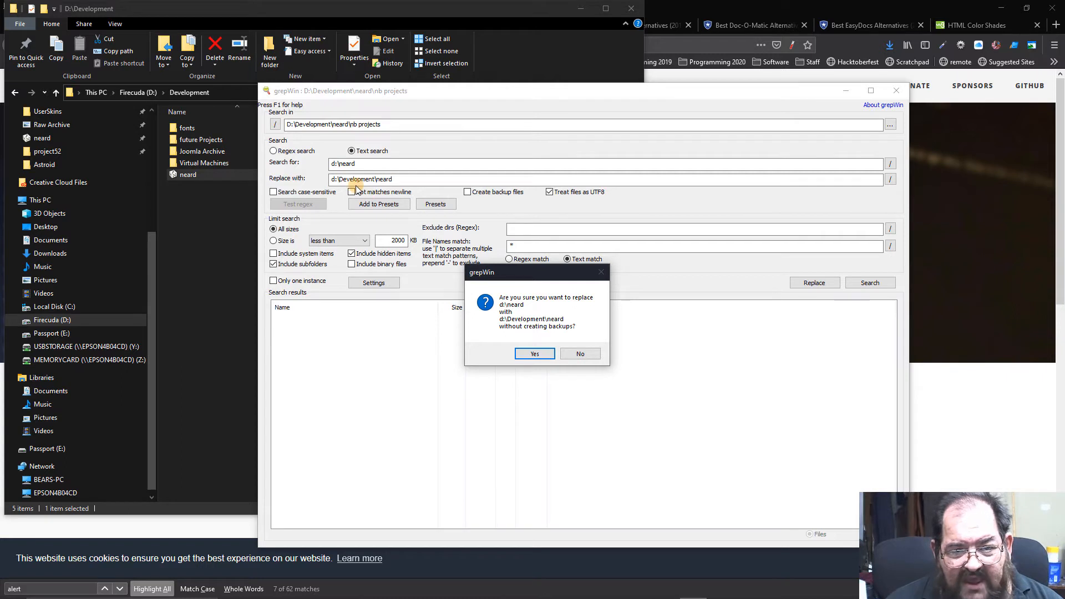
pyautogui.click(531, 355)
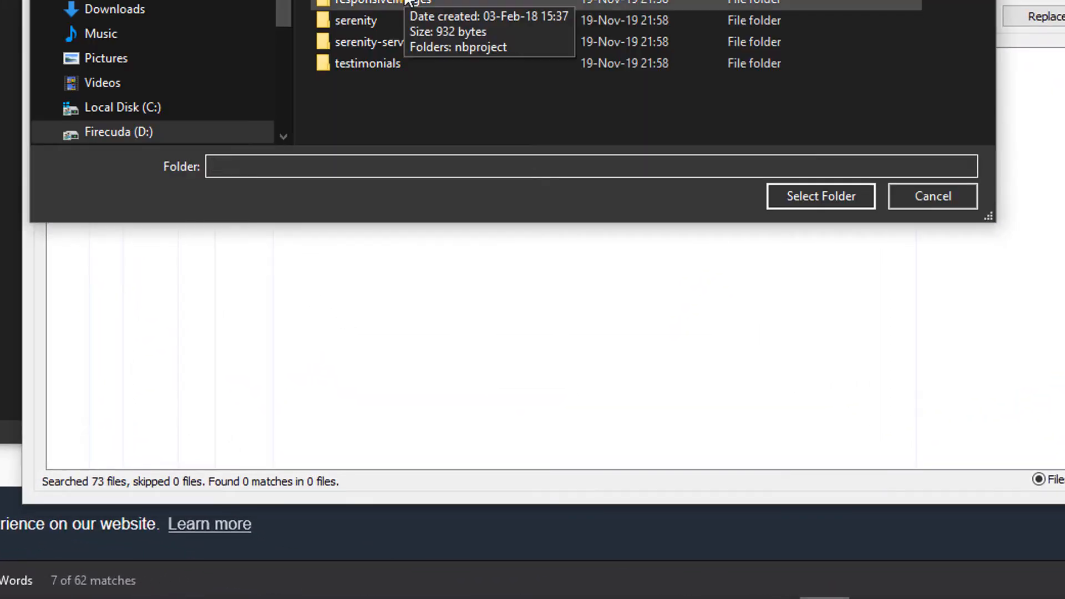
# Replace d:\neard with d:\Development\neard in the files of D:\Development\neard\project source, without creating backups
pyautogui.click(408, 0)
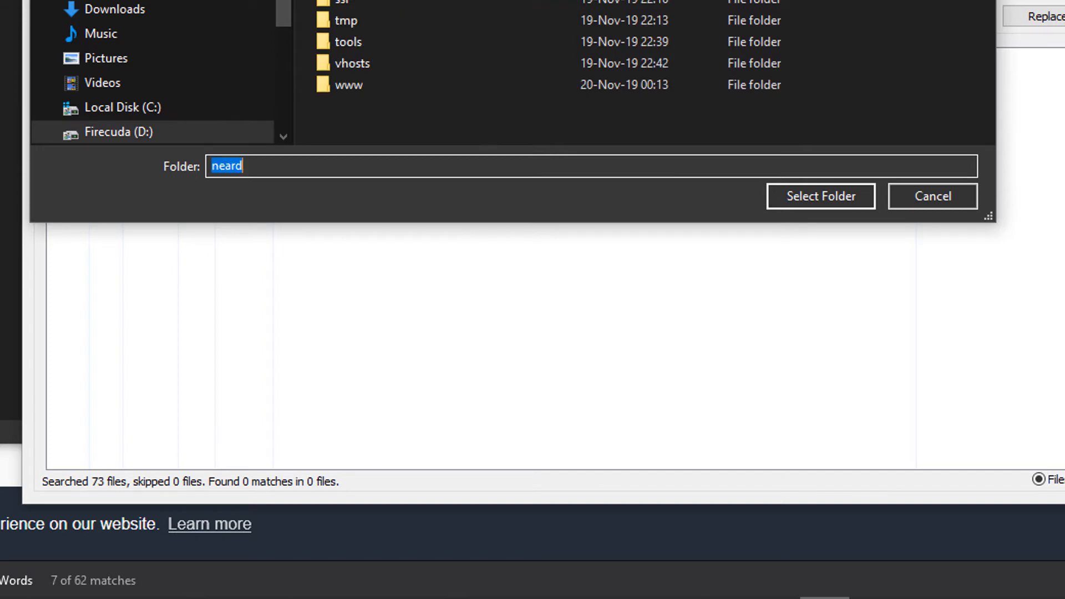
pyautogui.doubleClick(369, 0)
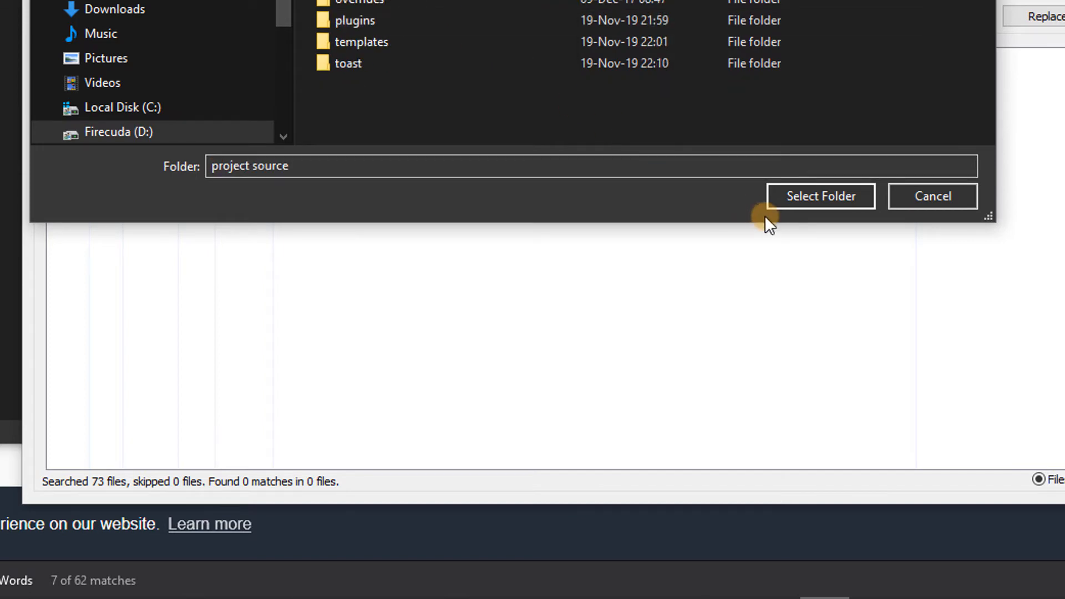
pyautogui.click(791, 199)
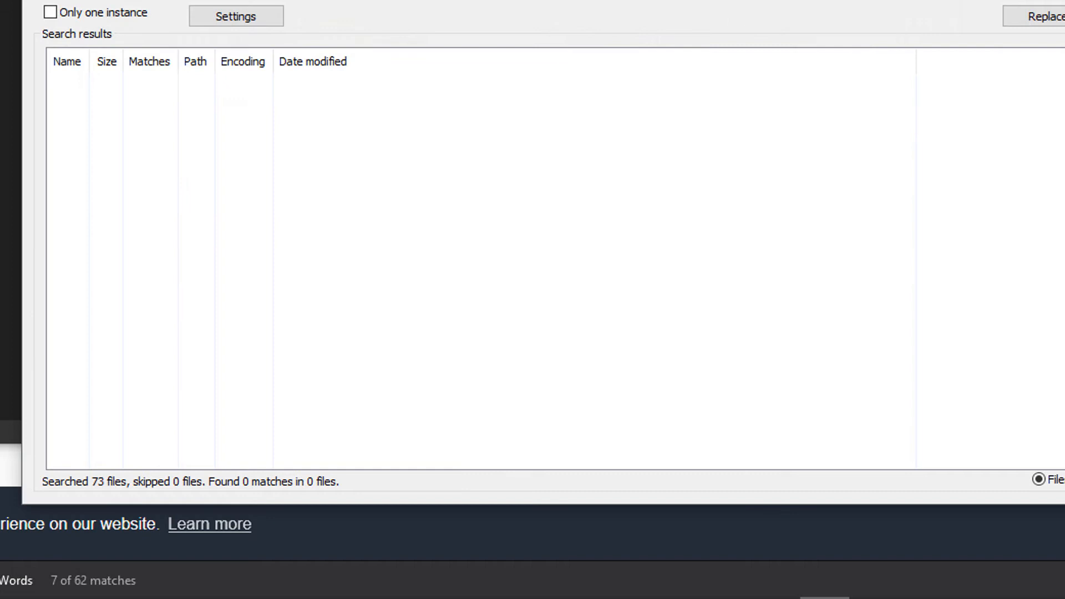
pyautogui.click(1043, 16)
pyautogui.click(505, 146)
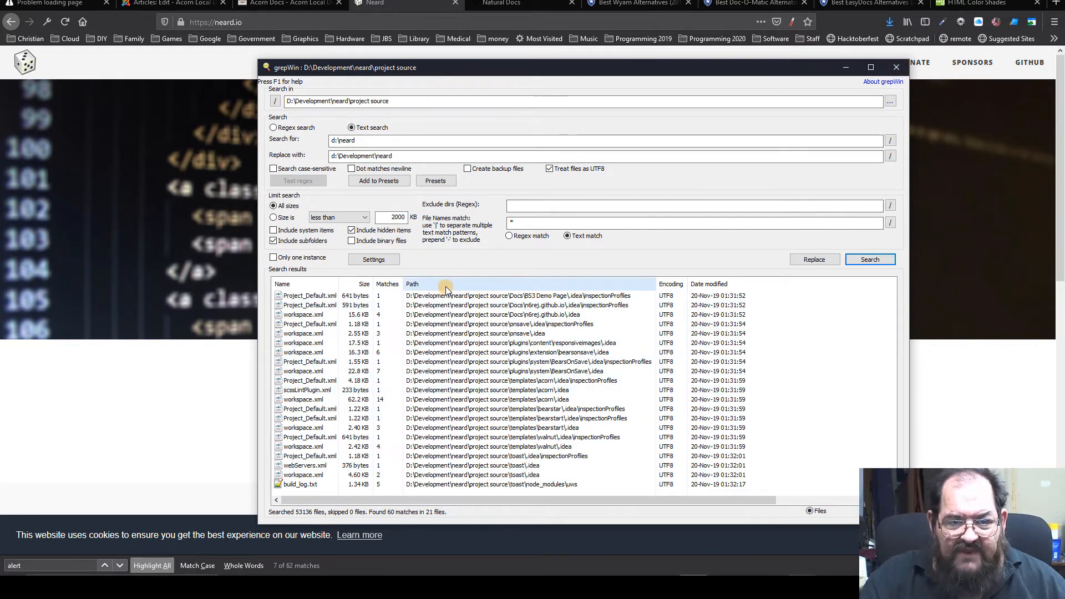
pyautogui.click(888, 102)
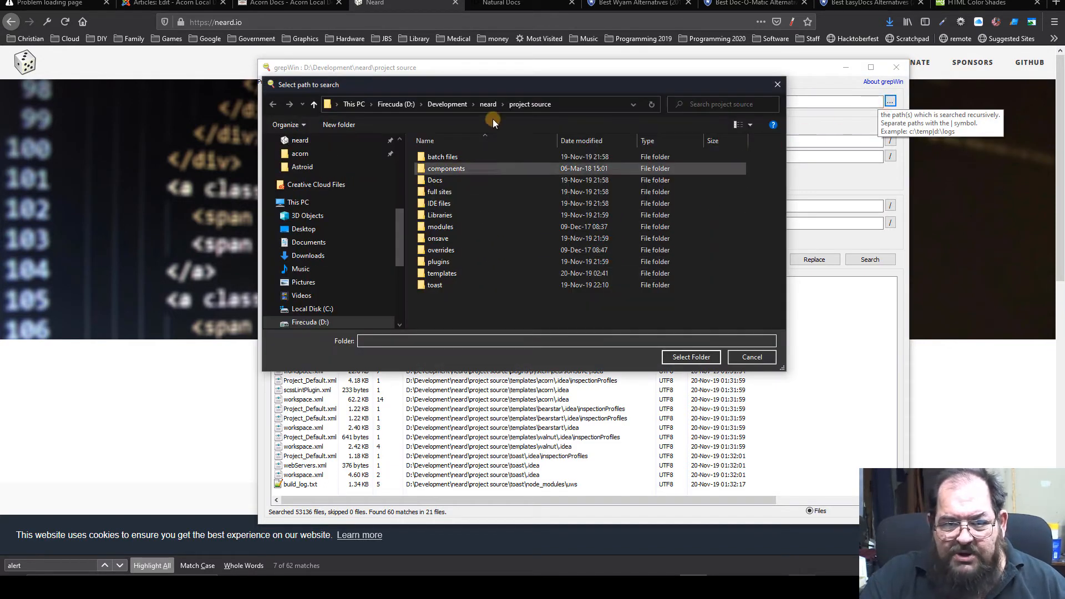
pyautogui.click(490, 105)
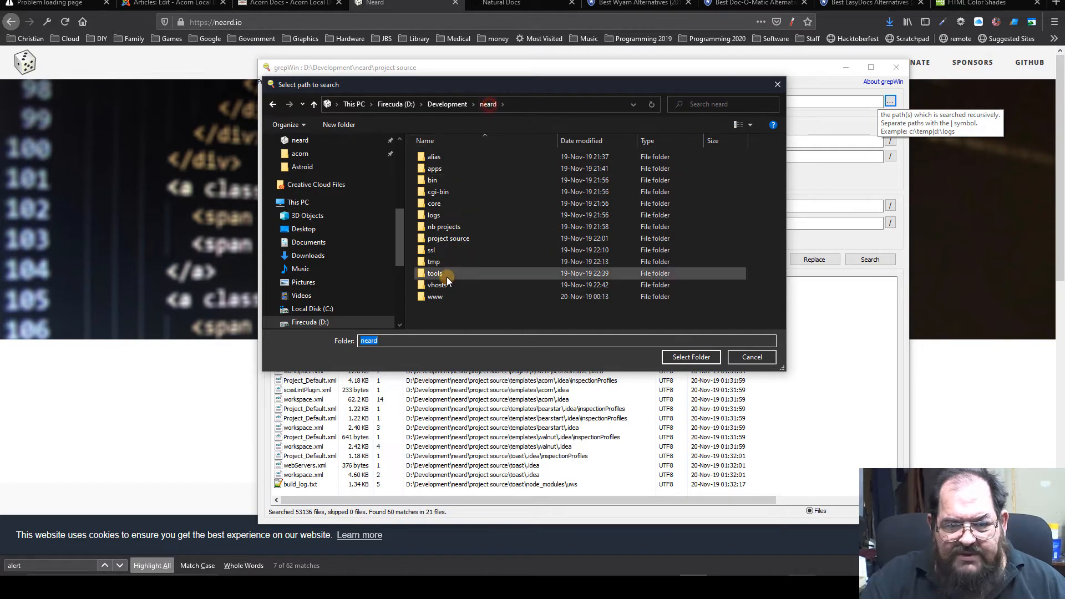
pyautogui.click(434, 297)
pyautogui.doubleClick(436, 298)
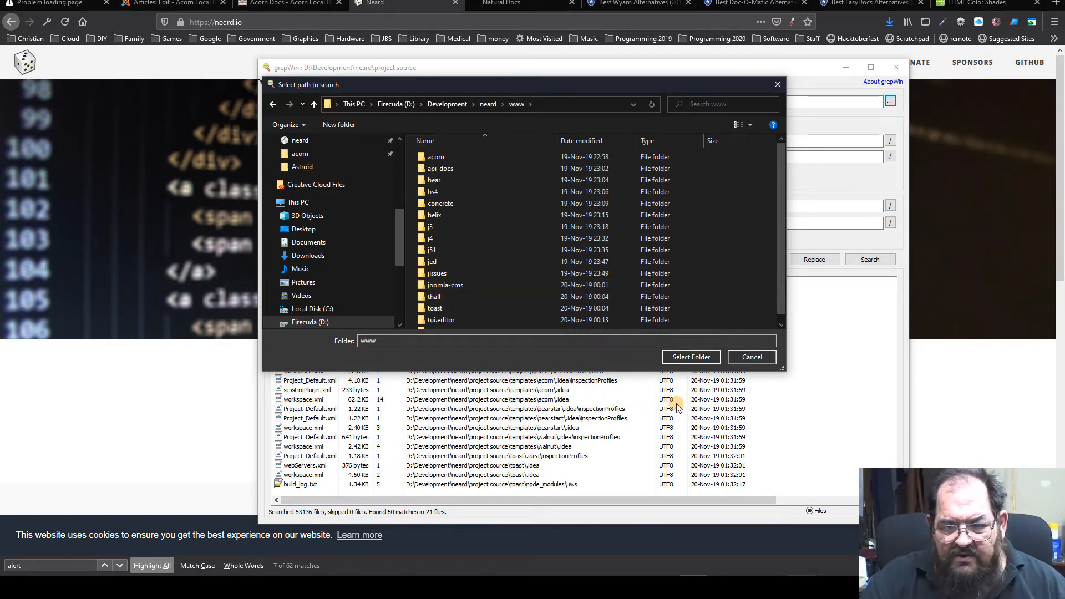
pyautogui.click(681, 359)
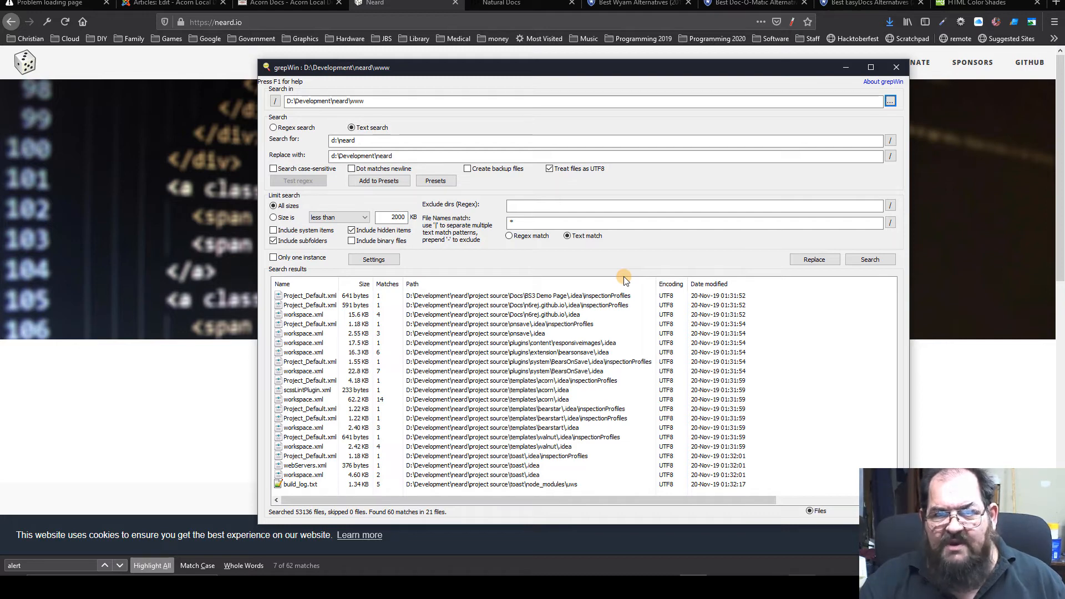
# Run the text replacement of d:\neard with d:\Development\neard in the www files, without creating backups
pyautogui.hscroll(1, 660, 344)
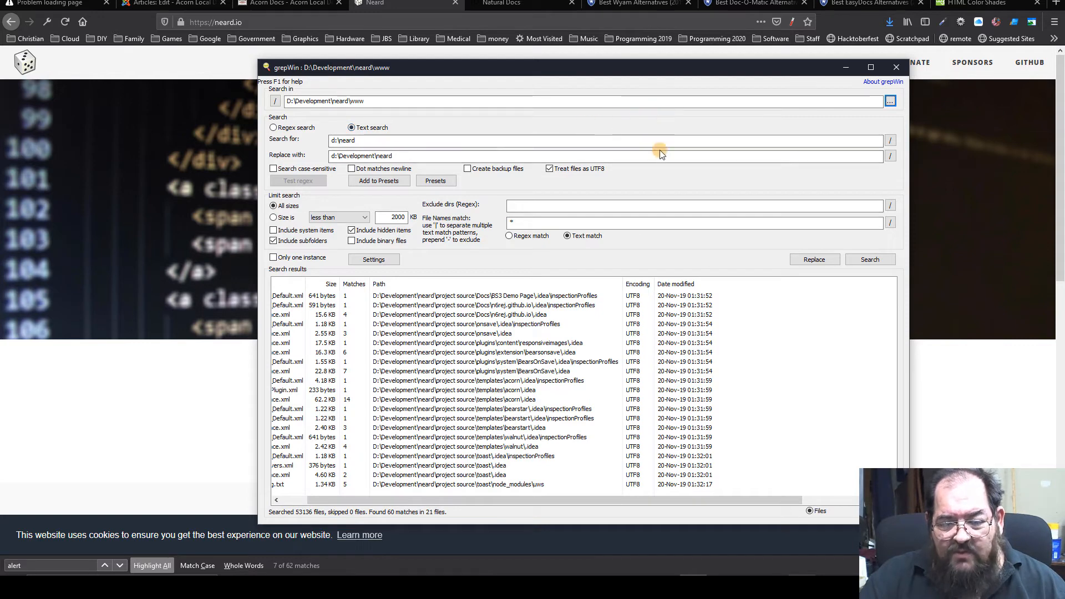
pyautogui.click(827, 260)
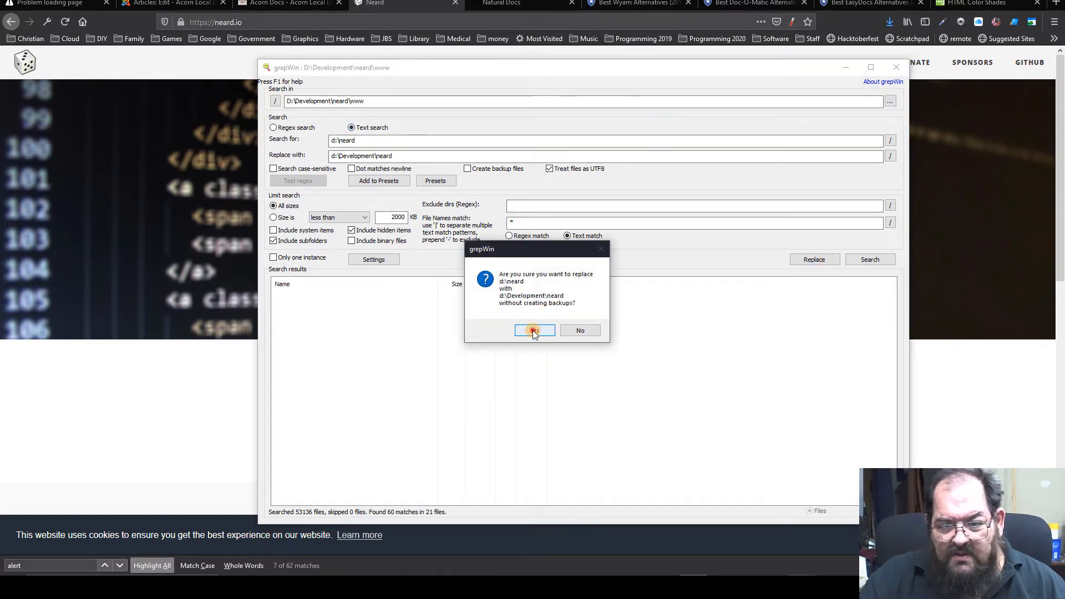
pyautogui.click(533, 330)
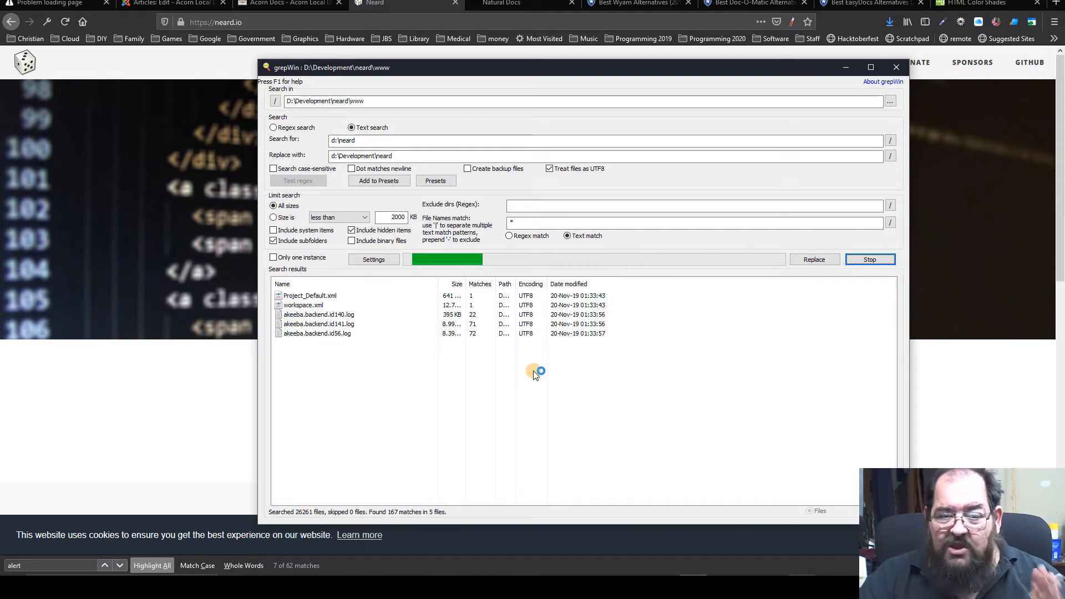
# Minimize grepWin, try to start Neard from its pinned shortcut, and delete the broken shortcut
pyautogui.click(846, 71)
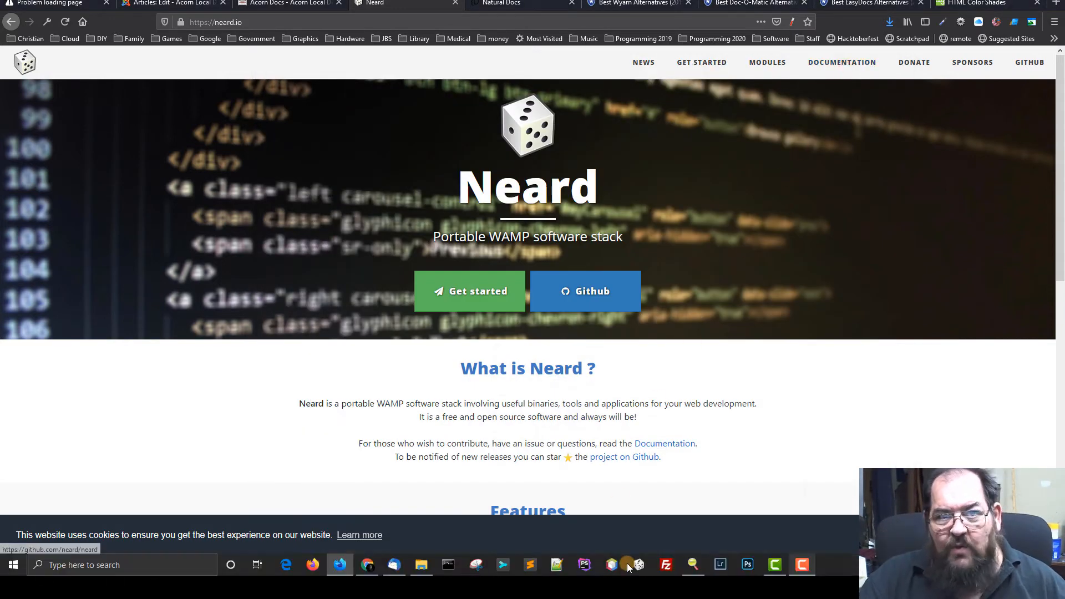
pyautogui.click(639, 565)
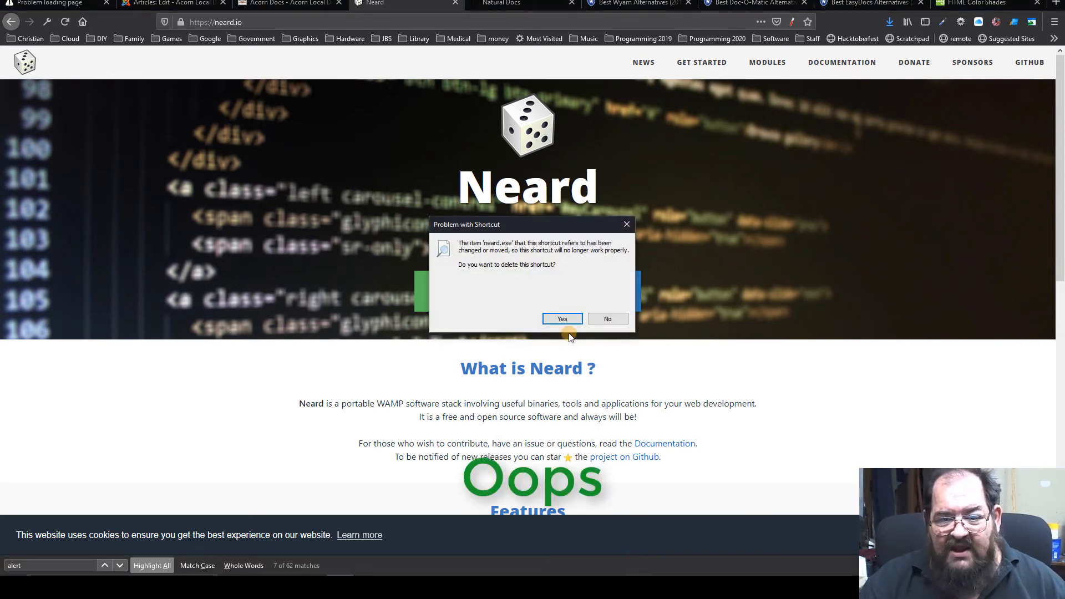
pyautogui.click(552, 314)
# Switch to File Explorer, go to the D:\Development\neard folder, and acknowledge Neard's restart notice
pyautogui.click(44, 564)
pyautogui.write('neard')
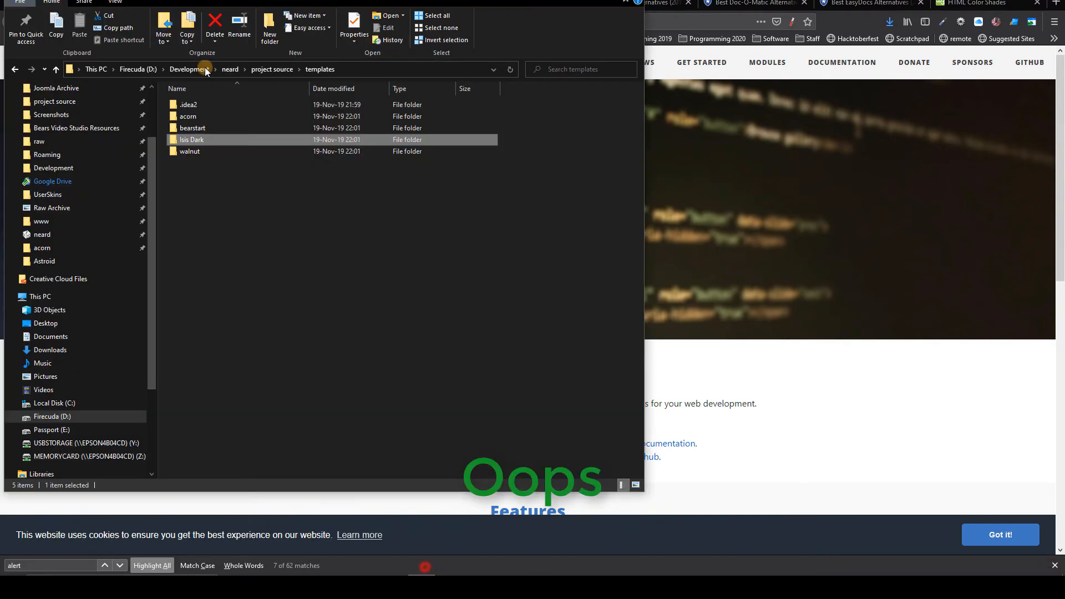
pyautogui.click(225, 68)
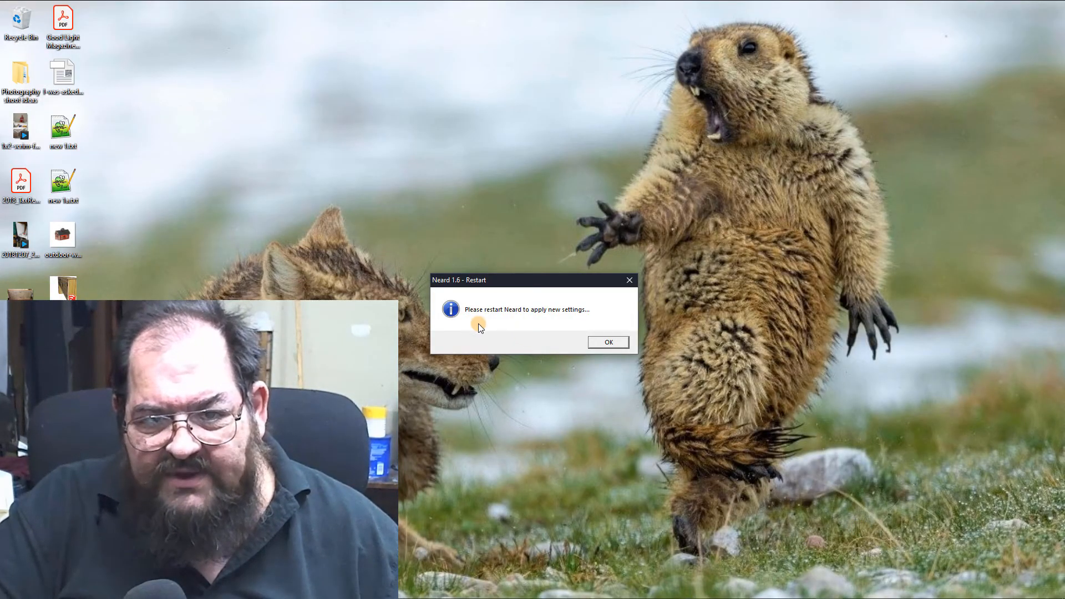
pyautogui.click(609, 342)
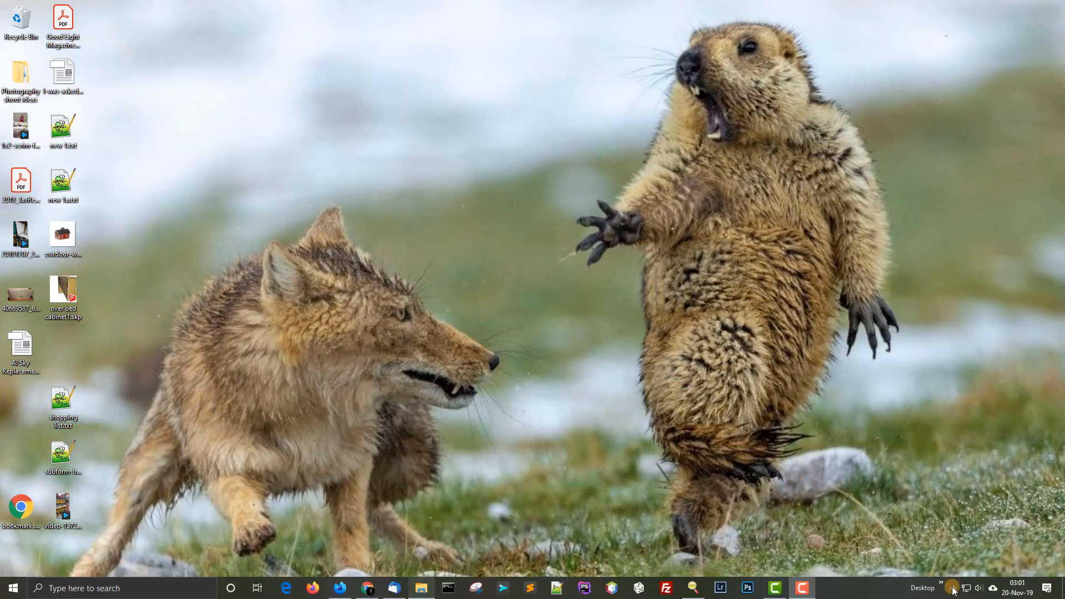
# Open Neard's non-SSL localhost page in the browser and examine the Apache status and modules
pyautogui.click(953, 588)
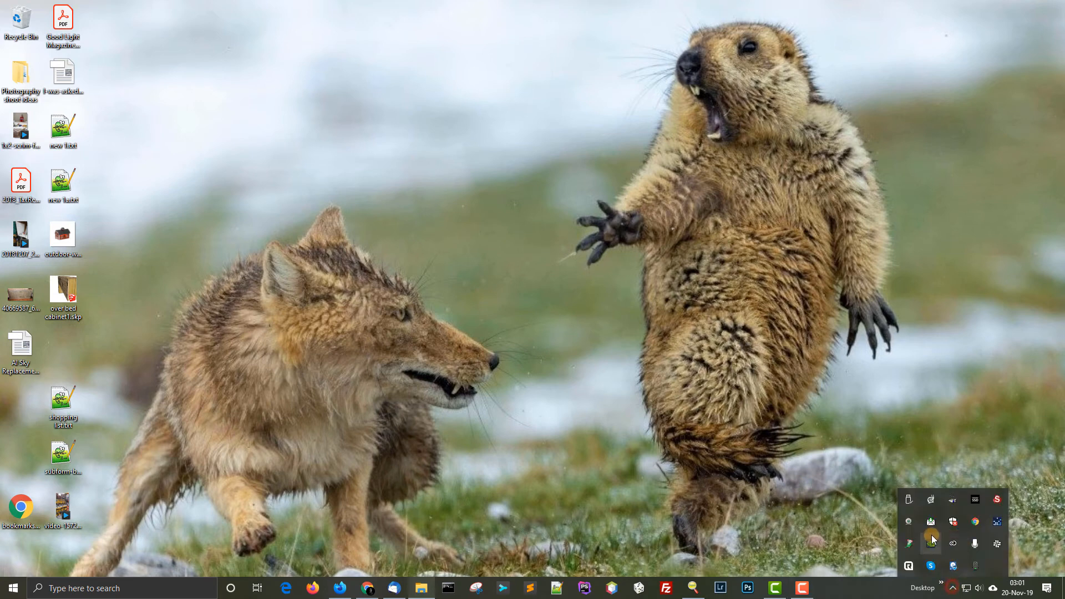
pyautogui.click(977, 568)
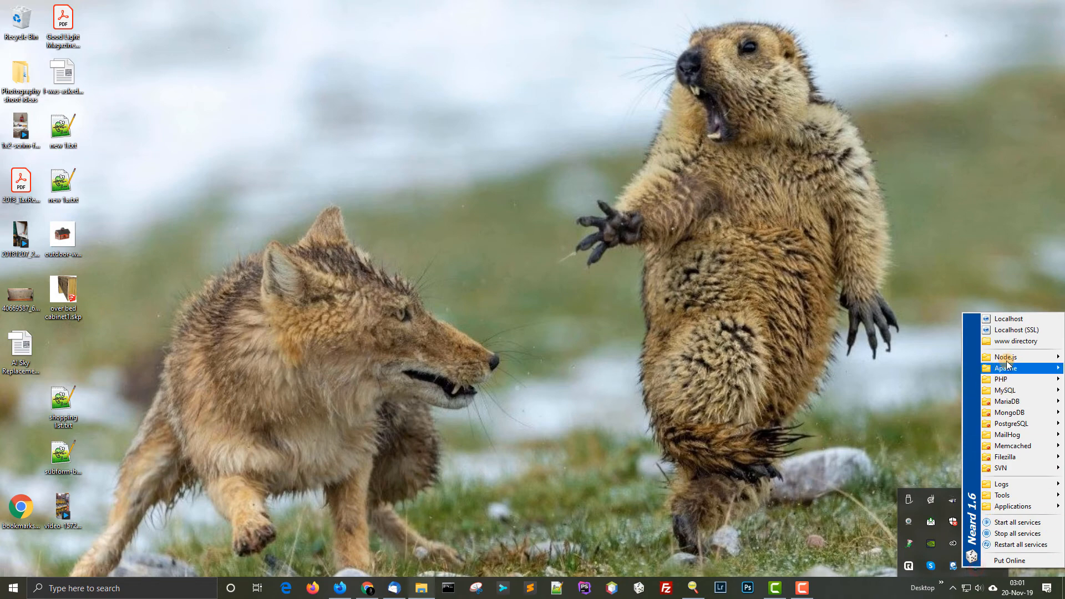
pyautogui.click(997, 320)
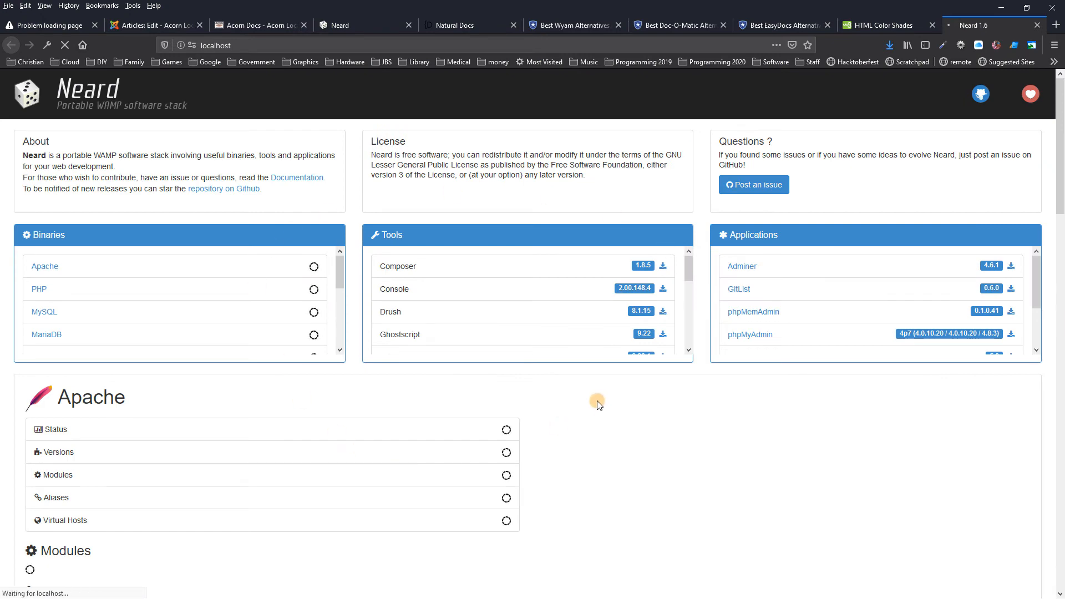
pyautogui.scroll(-3, 541, 400)
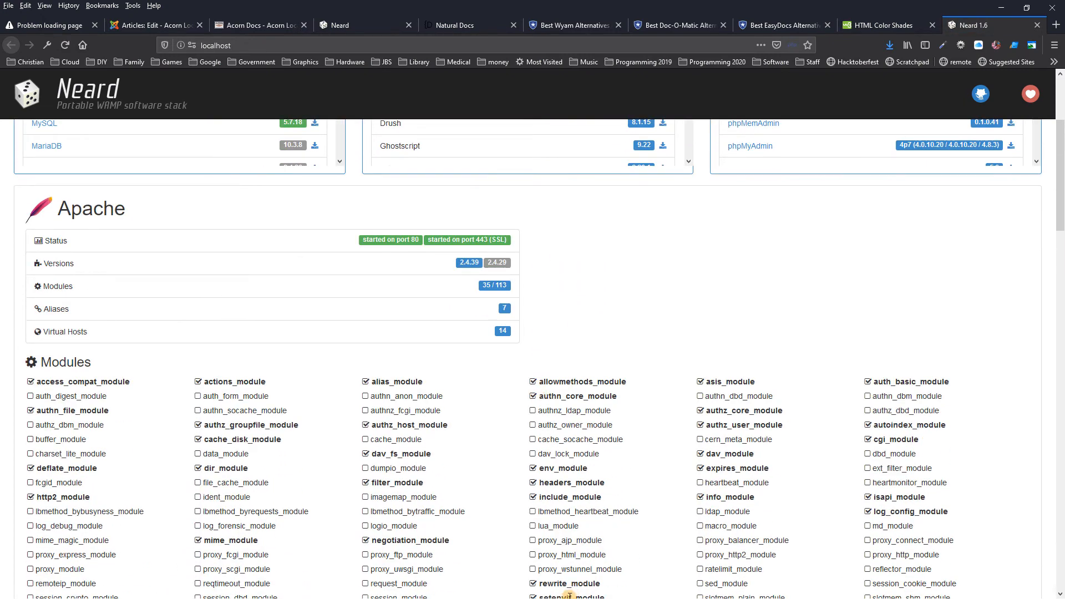
# Switch to grepWin, review the list of files processed by the www replacement, and close the window
pyautogui.press('super')
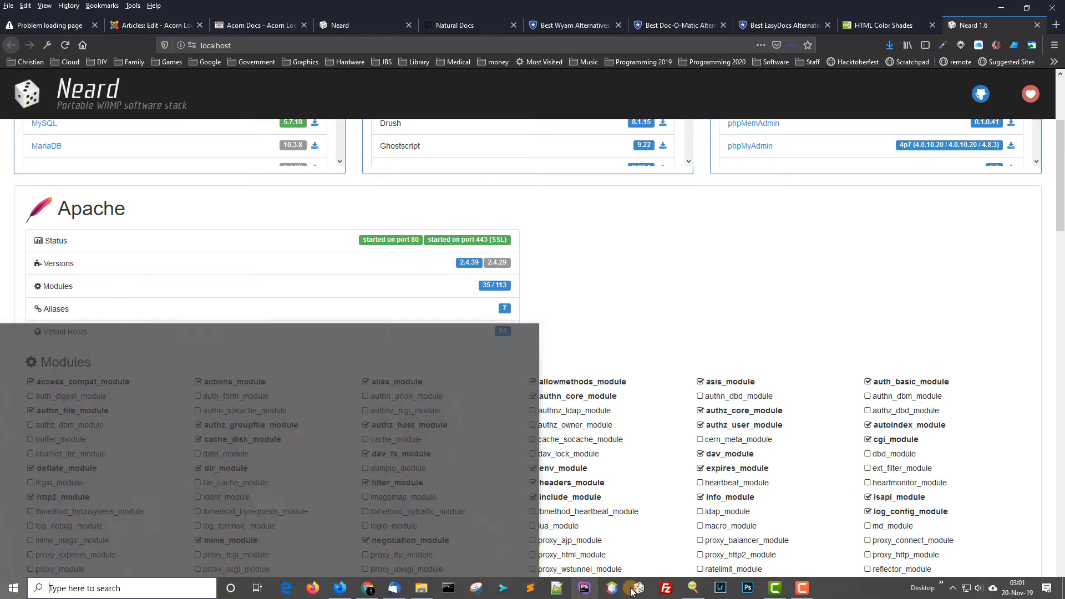
pyautogui.click(696, 586)
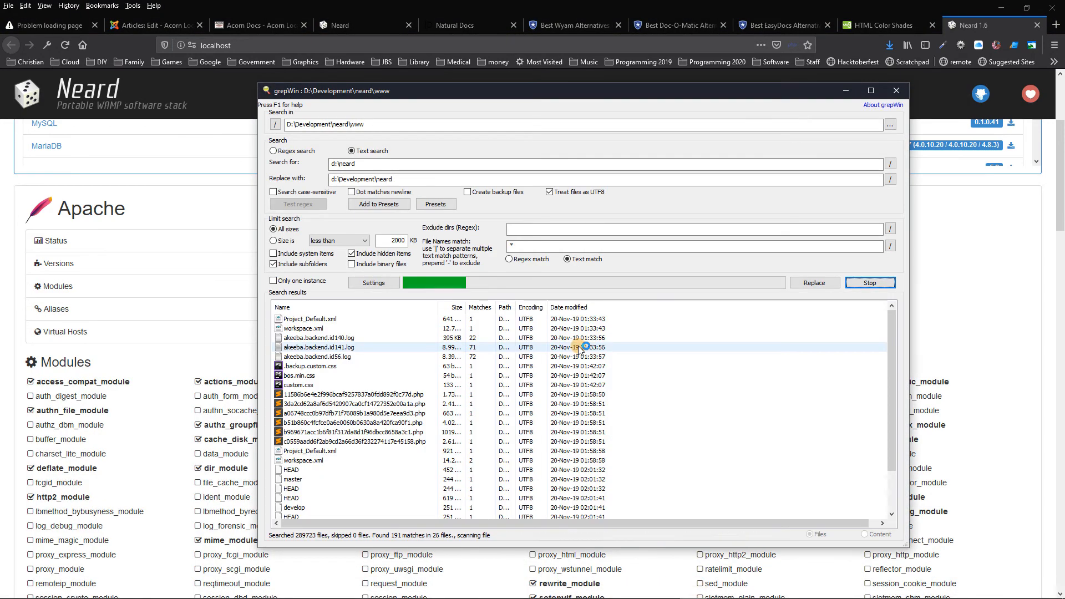
pyautogui.moveTo(364, 472)
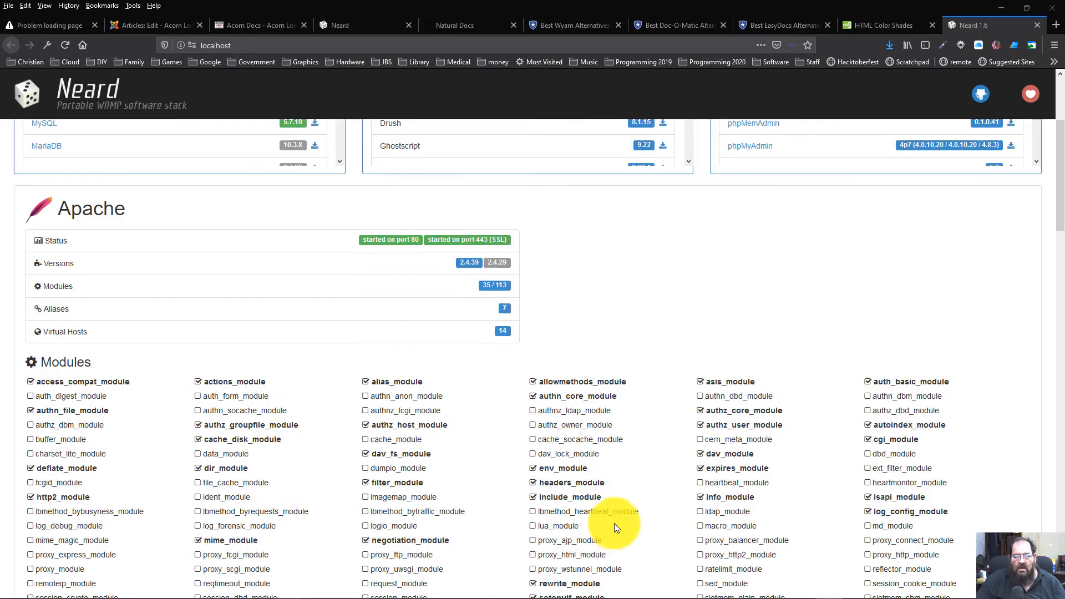
pyautogui.moveTo(643, 597)
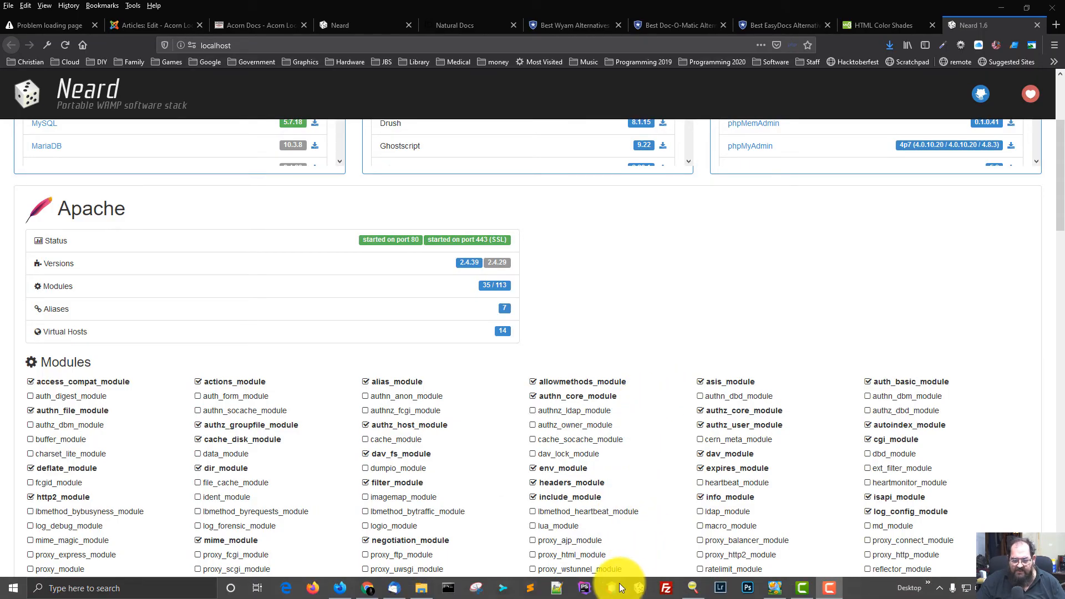
pyautogui.click(683, 592)
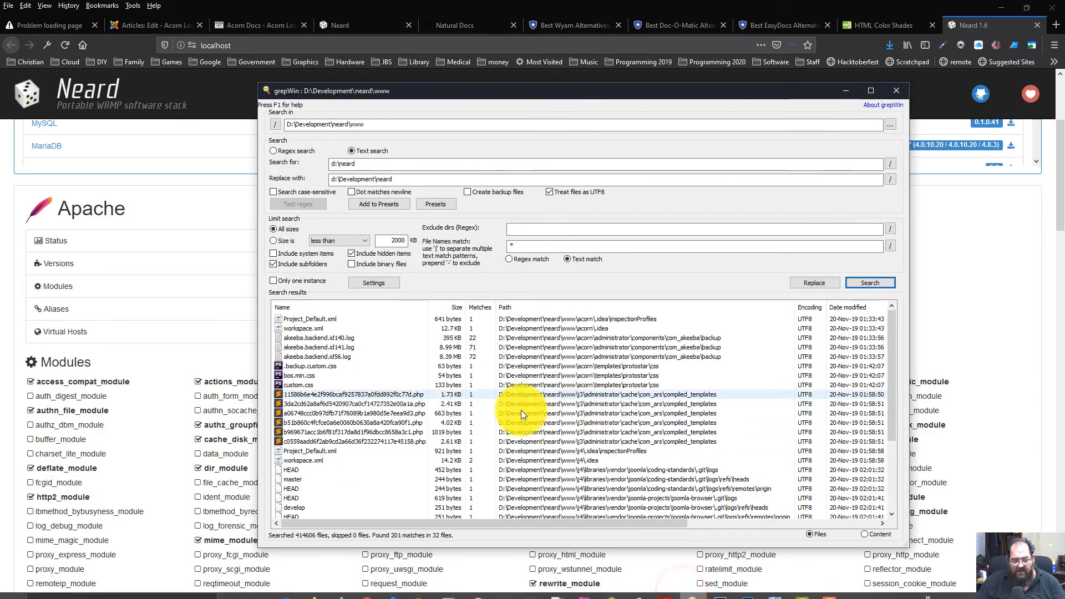
pyautogui.scroll(-5, 395, 374)
pyautogui.scroll(4, 389, 420)
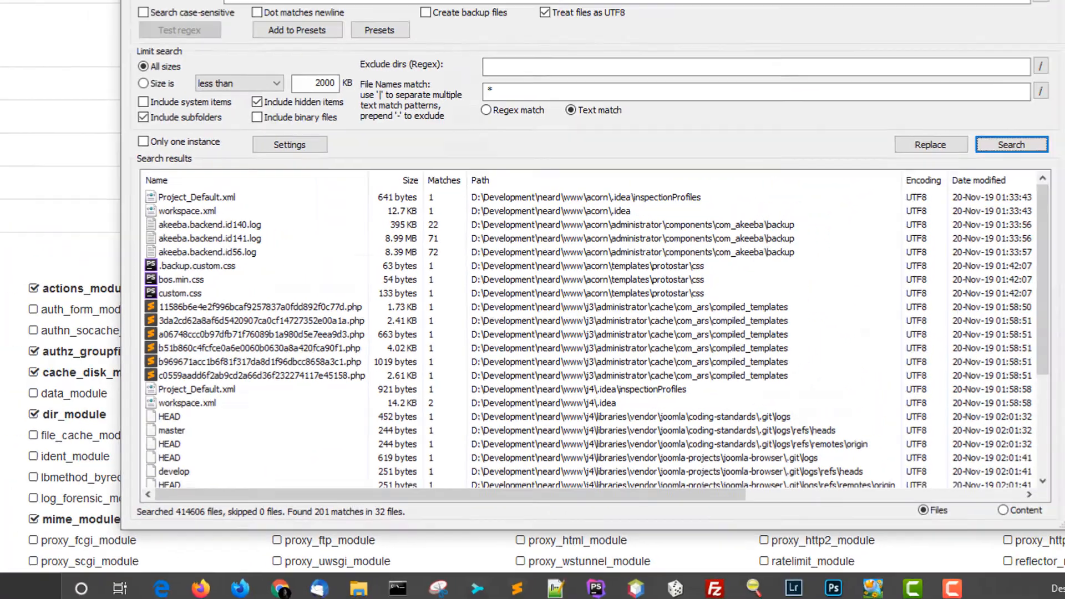
pyautogui.click(888, 95)
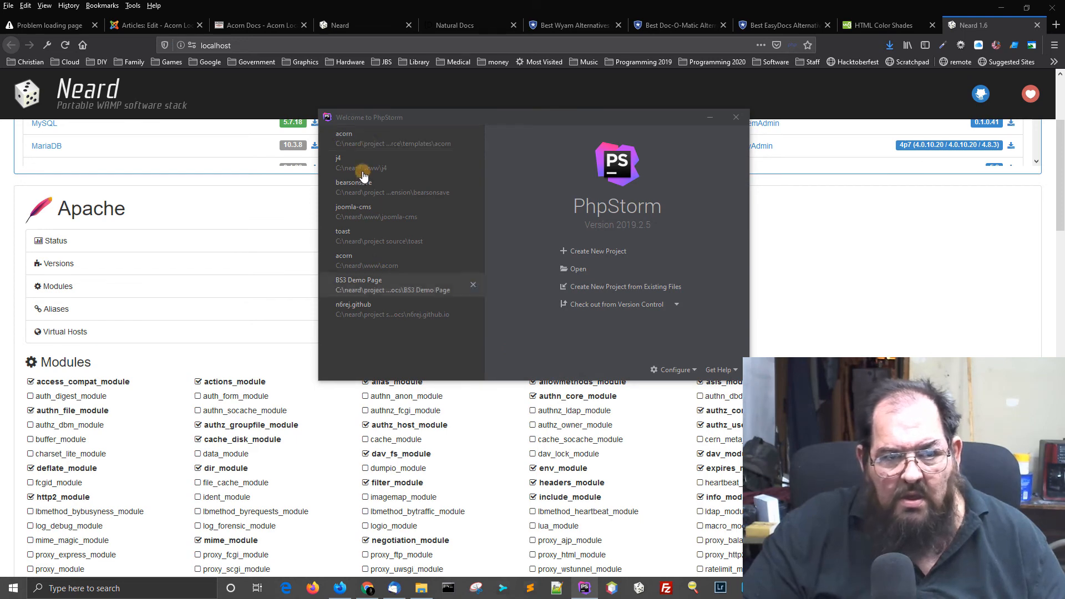
# Switch to PhpStorm, try to reopen the recent acorn template project, and remove its entry from the recent projects
pyautogui.click(369, 139)
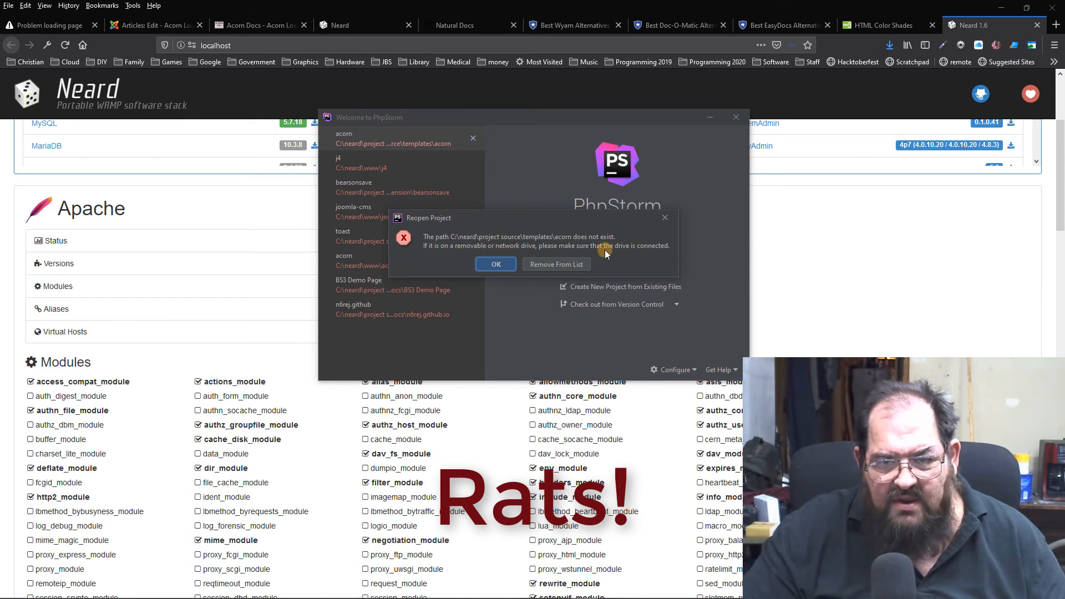
pyautogui.click(534, 264)
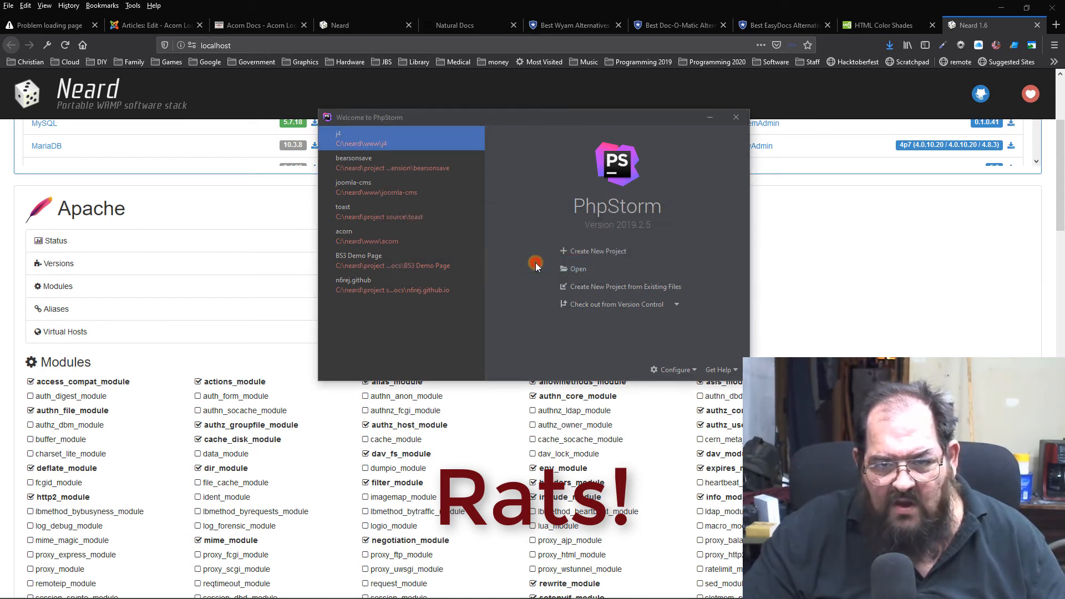
# Open the acorn project from D:\Development\neard\project source\templates in PhpStorm
pyautogui.click(577, 271)
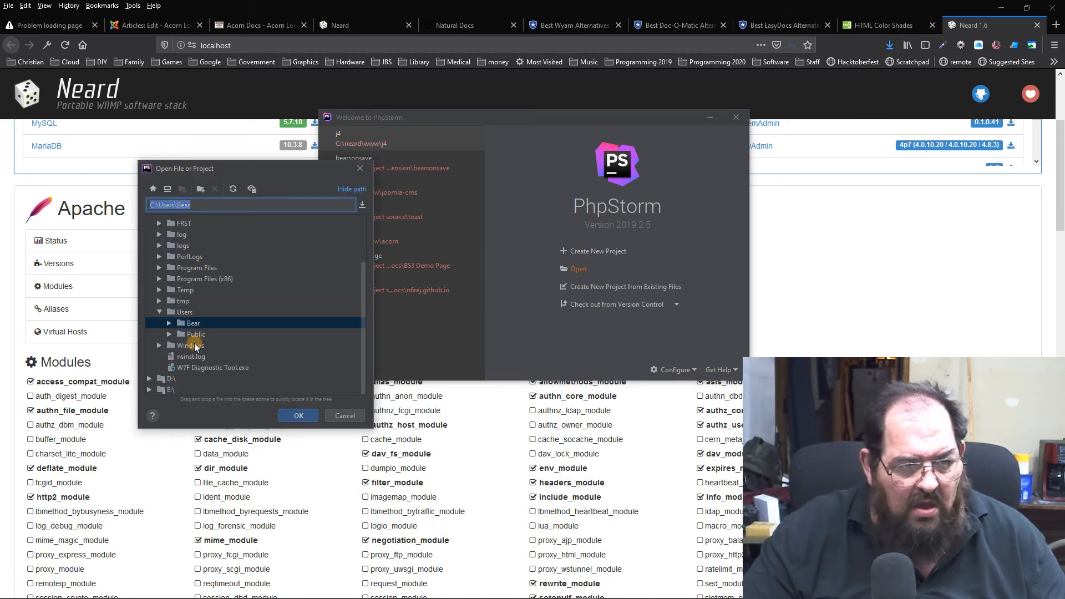
pyautogui.click(150, 379)
pyautogui.scroll(-5, 152, 379)
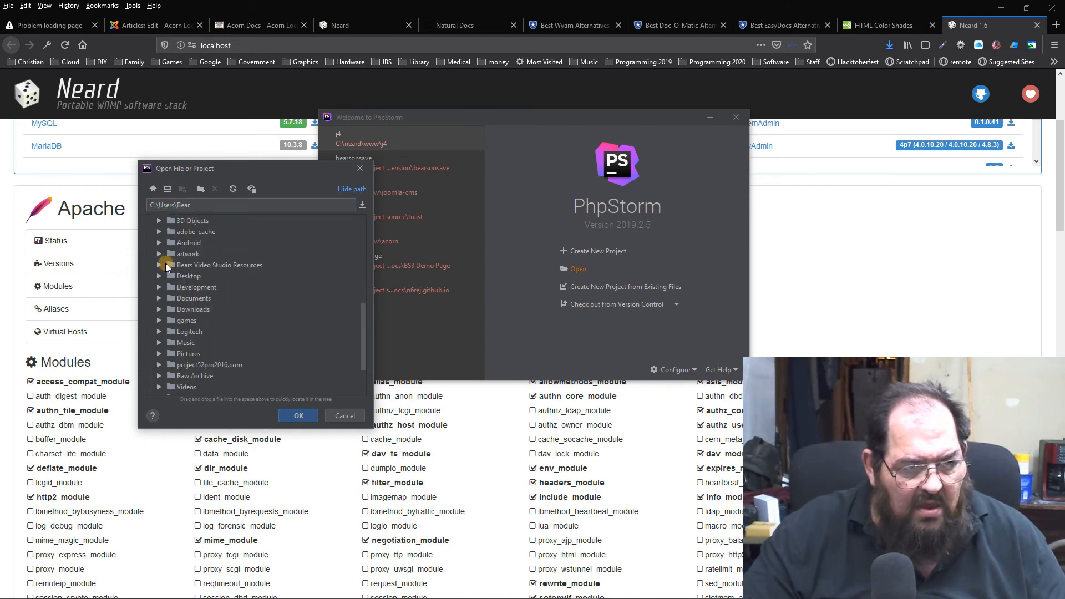
pyautogui.click(159, 288)
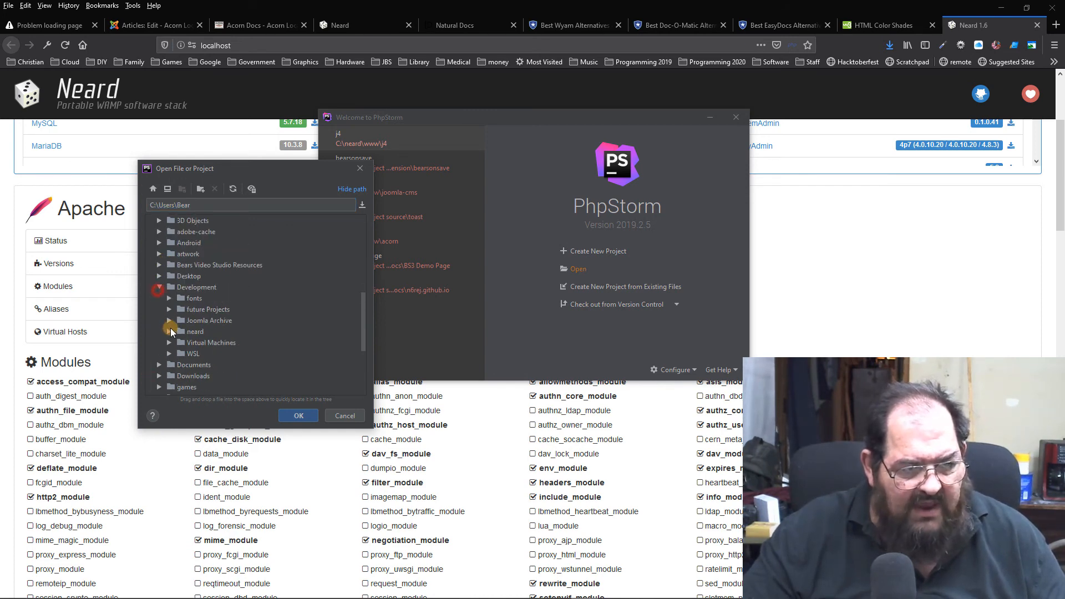
pyautogui.click(170, 332)
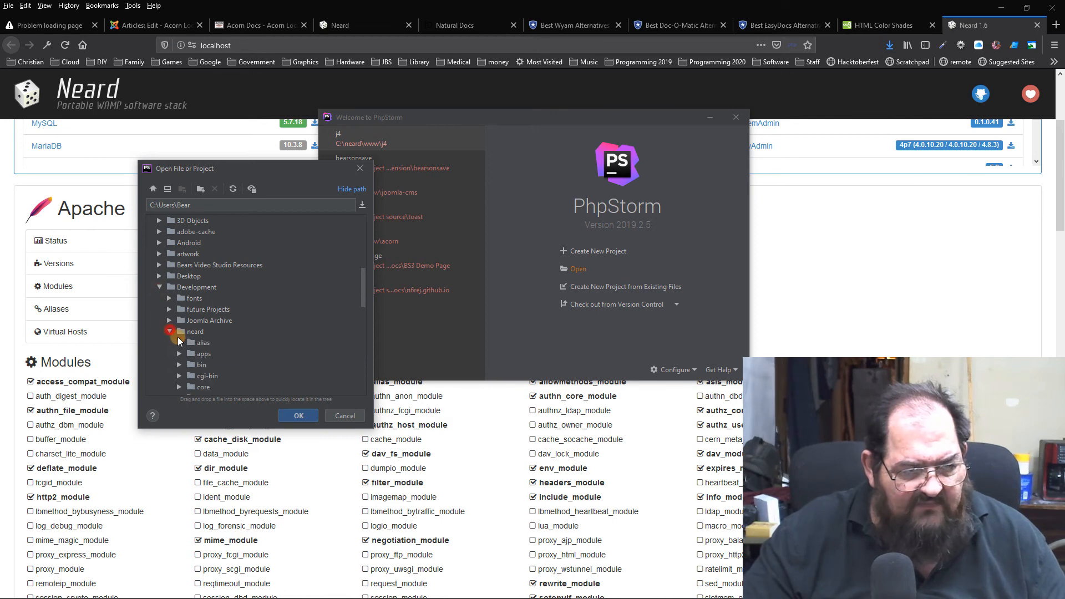
pyautogui.scroll(-4, 186, 345)
pyautogui.click(179, 288)
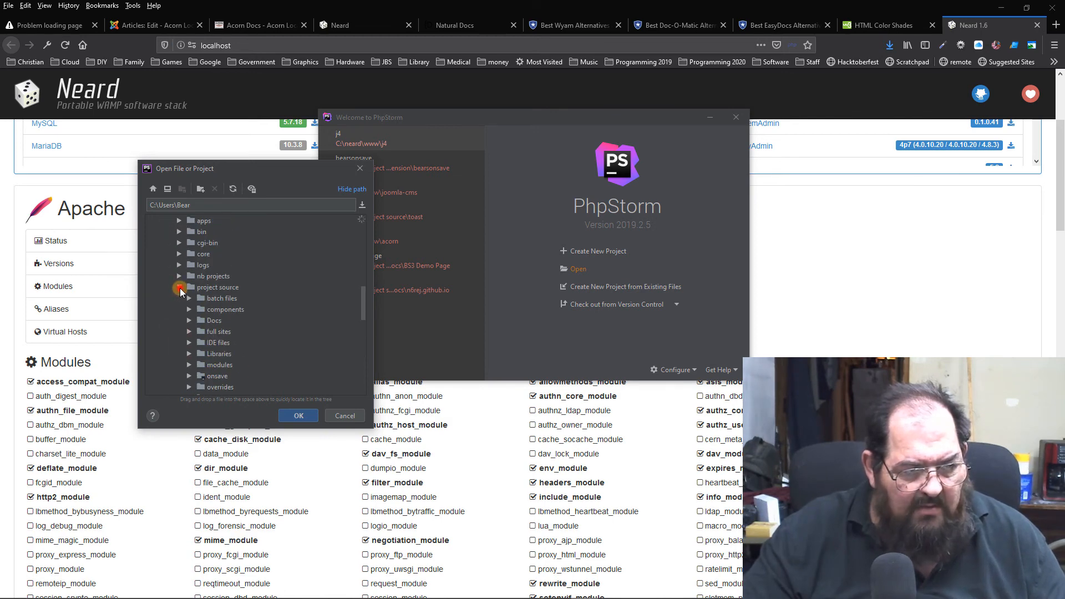
pyautogui.scroll(-3, 218, 355)
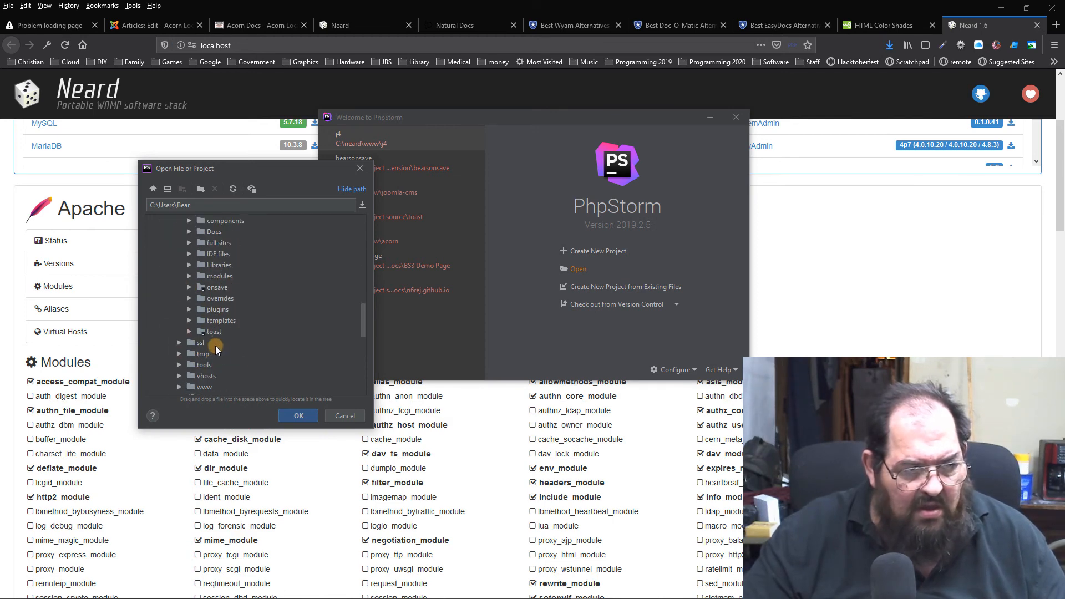
pyautogui.click(188, 322)
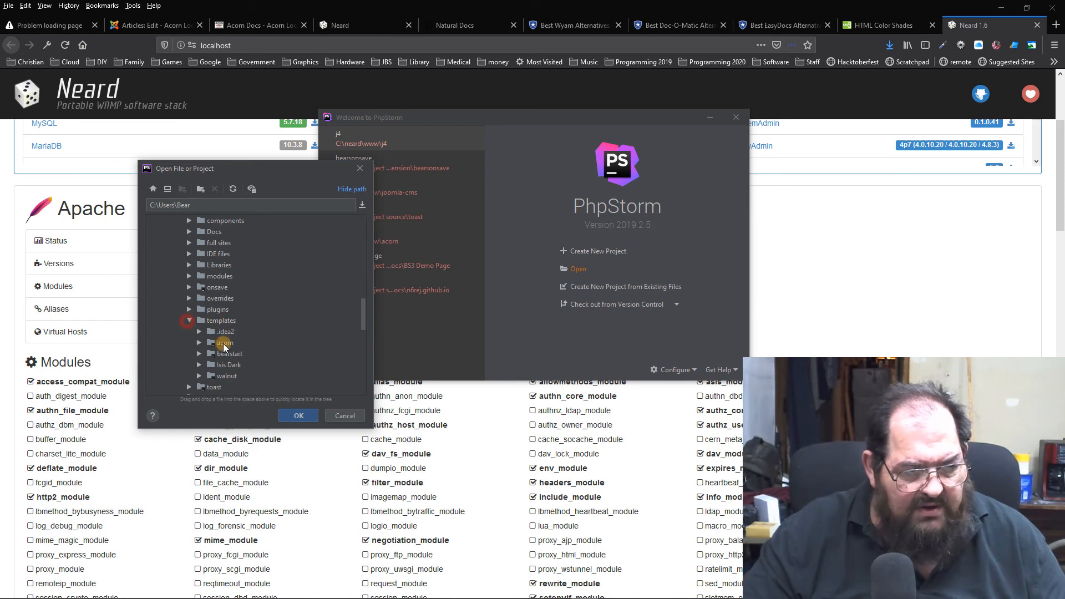
pyautogui.click(224, 344)
pyautogui.click(292, 412)
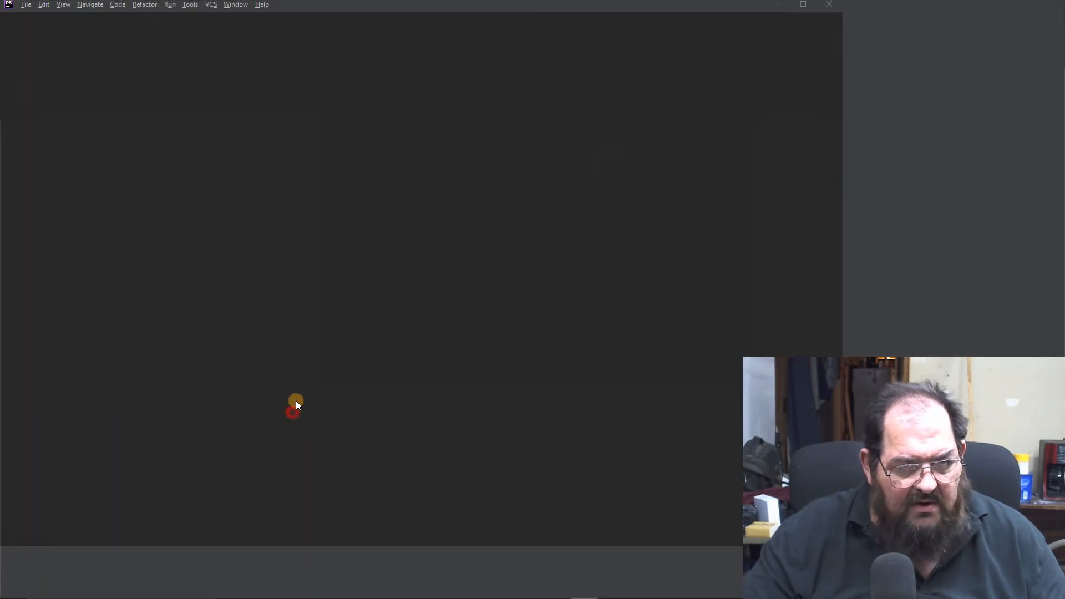